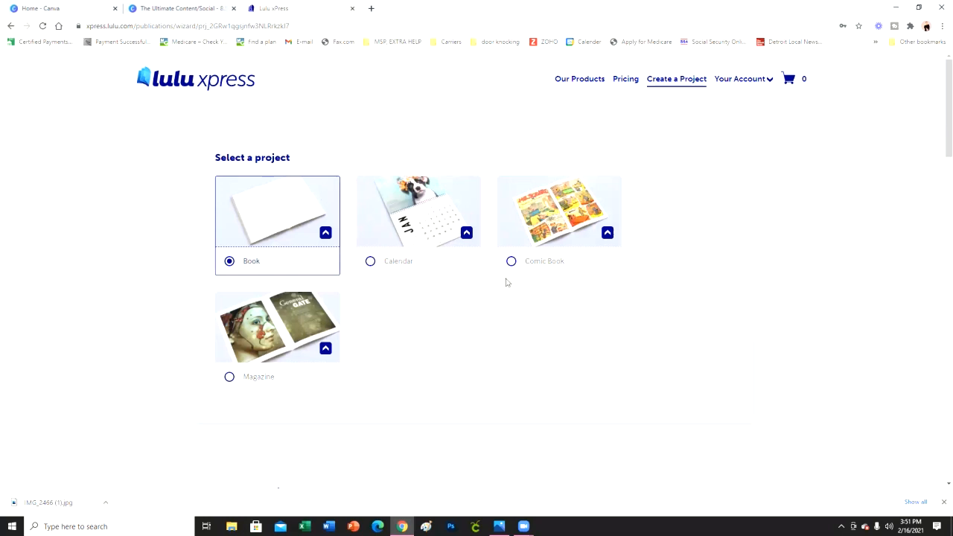
Try to upload The Ultimate Content_Social (3) PDF from the Desktop as the book's interior file
scroll(767, 398, "down", 3)
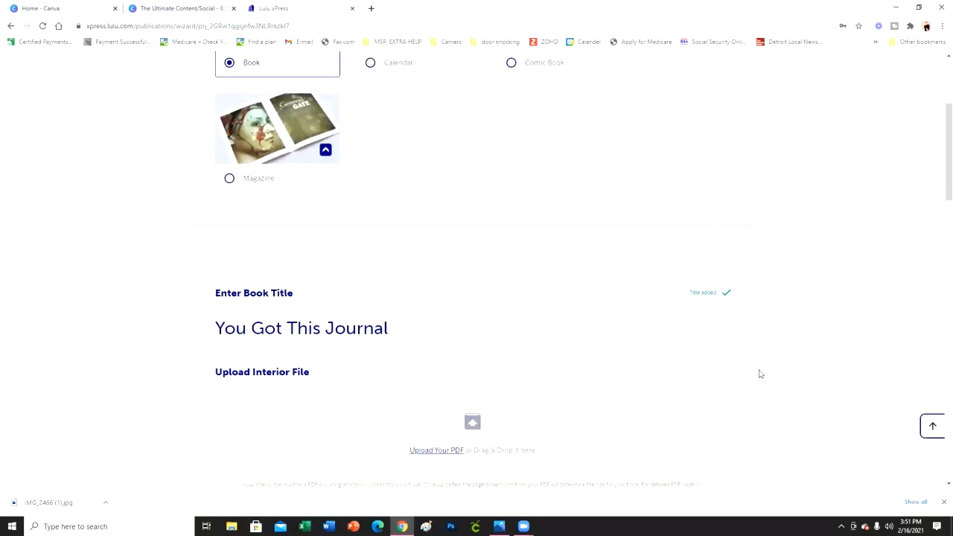
scroll(760, 374, "up", 3)
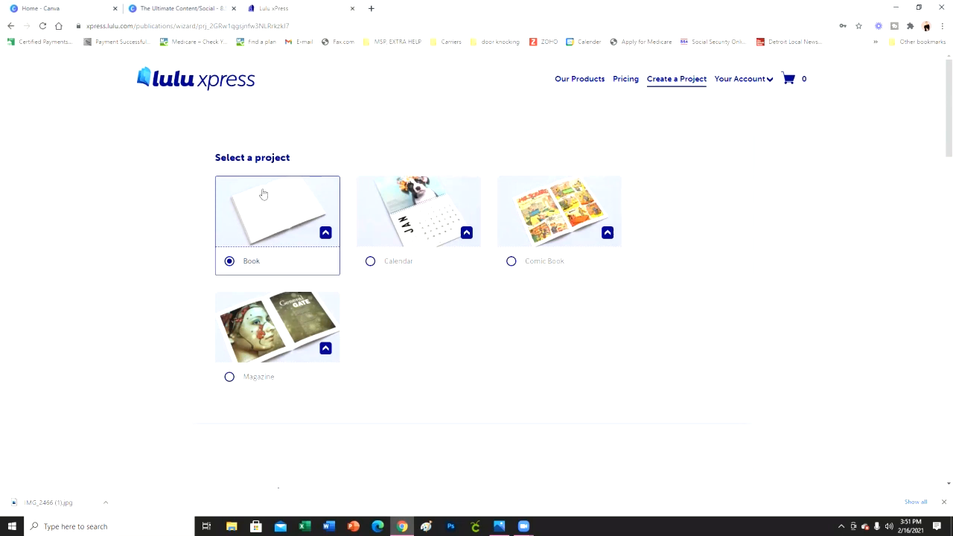
scroll(611, 340, "down", 4)
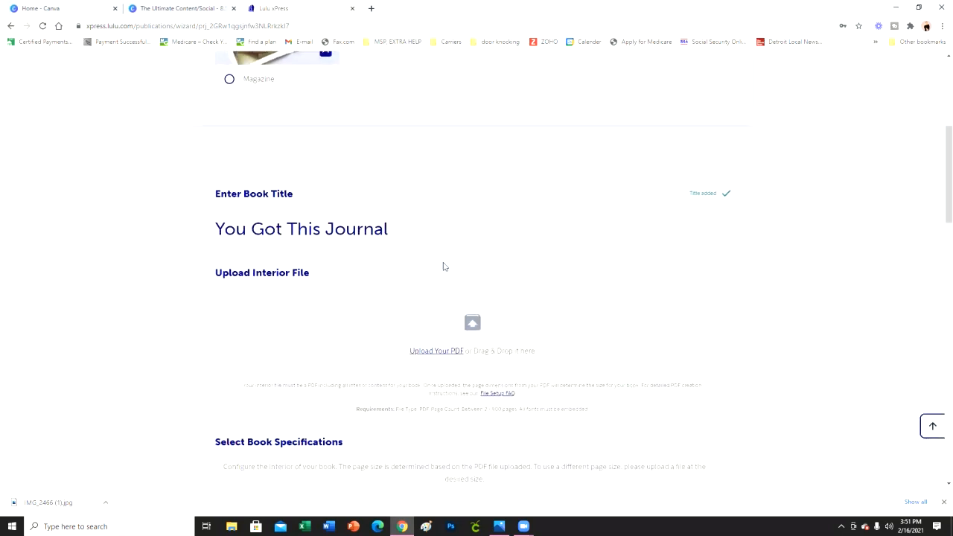
left_click(439, 351)
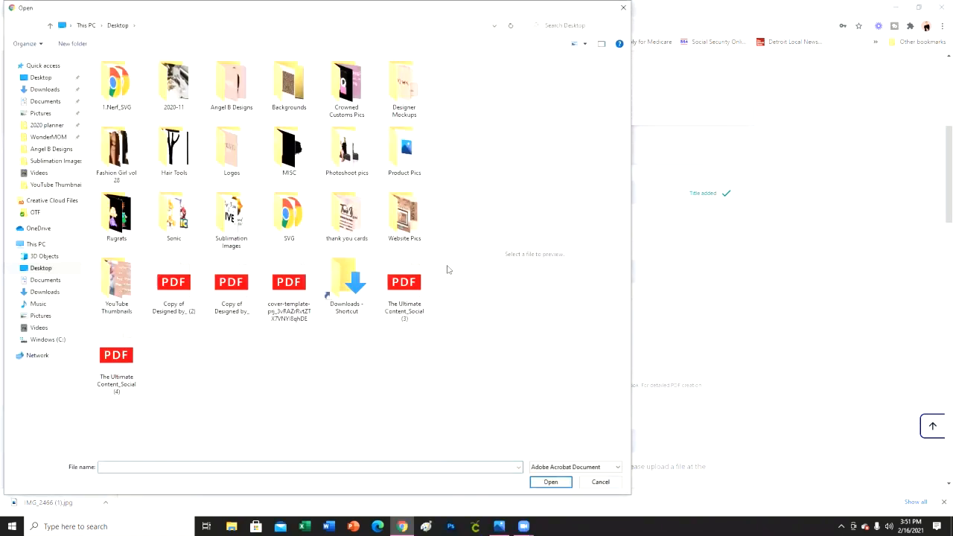
left_click(399, 301)
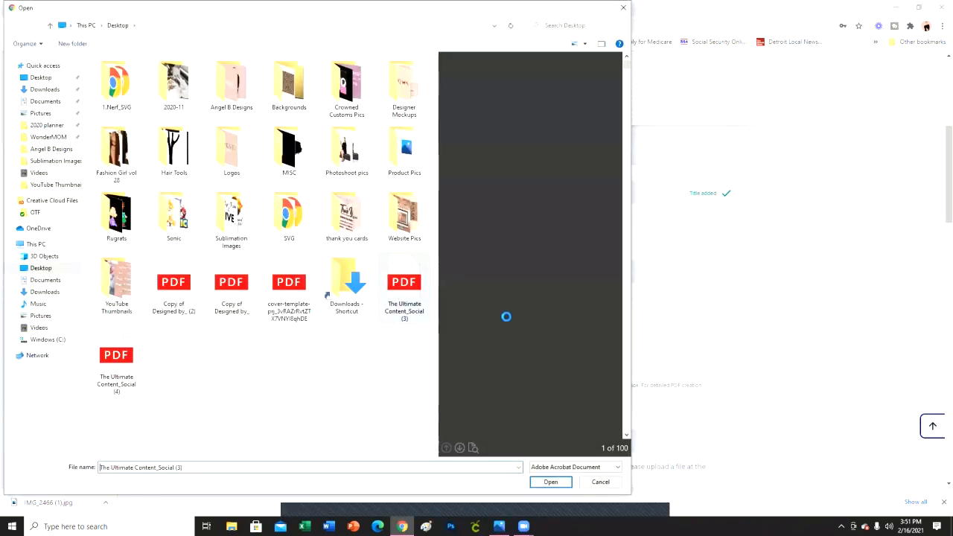
left_click(566, 484)
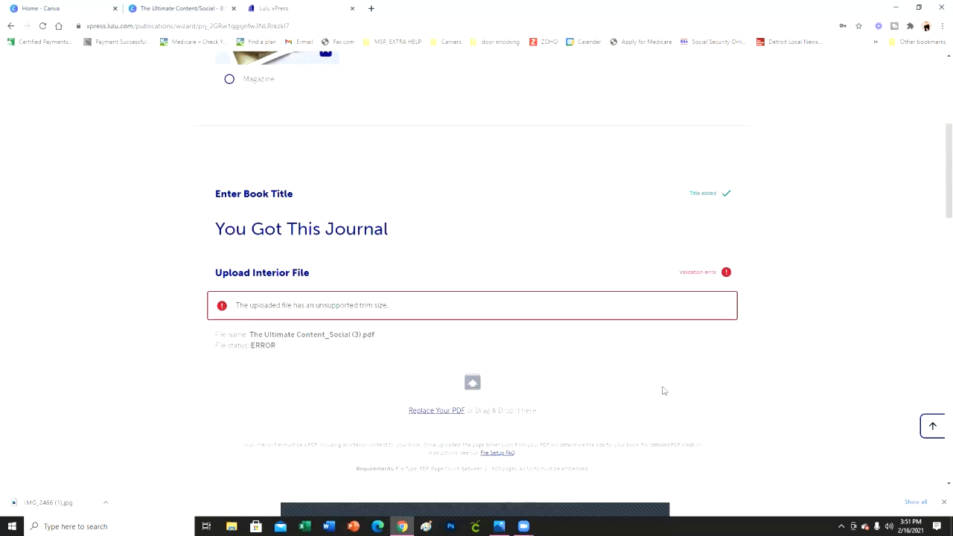
Replace the interior file with the The Ultimate Content_Social (4) PDF from the Desktop
left_click(439, 411)
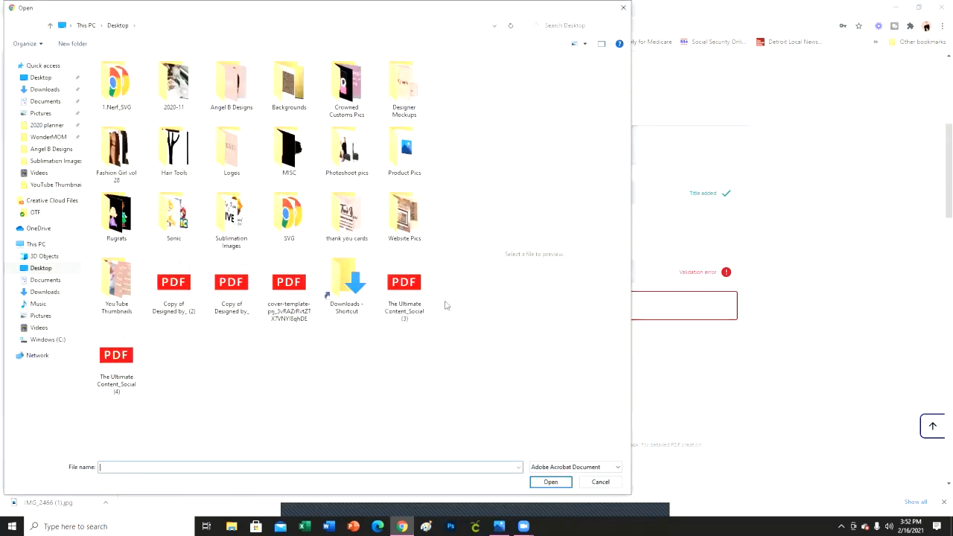
left_click(116, 367)
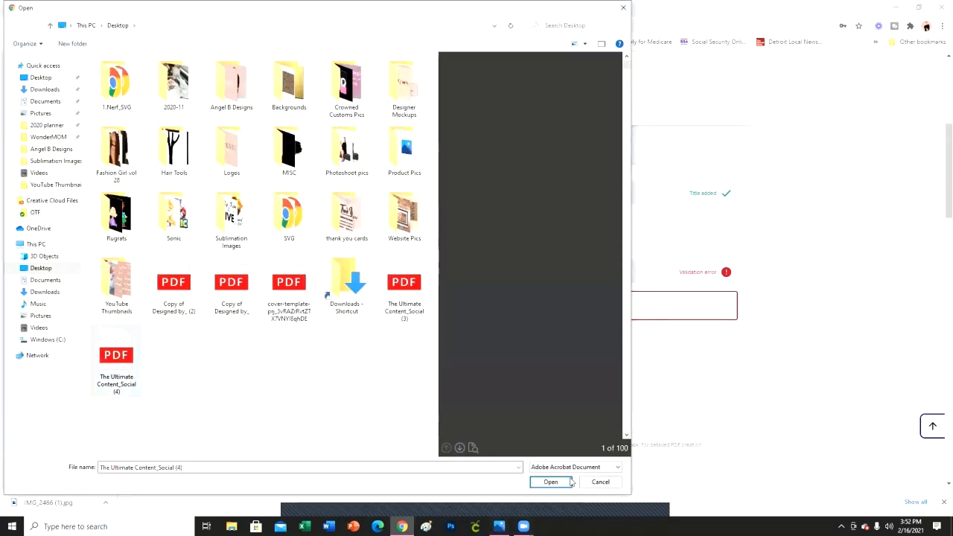
left_click(562, 485)
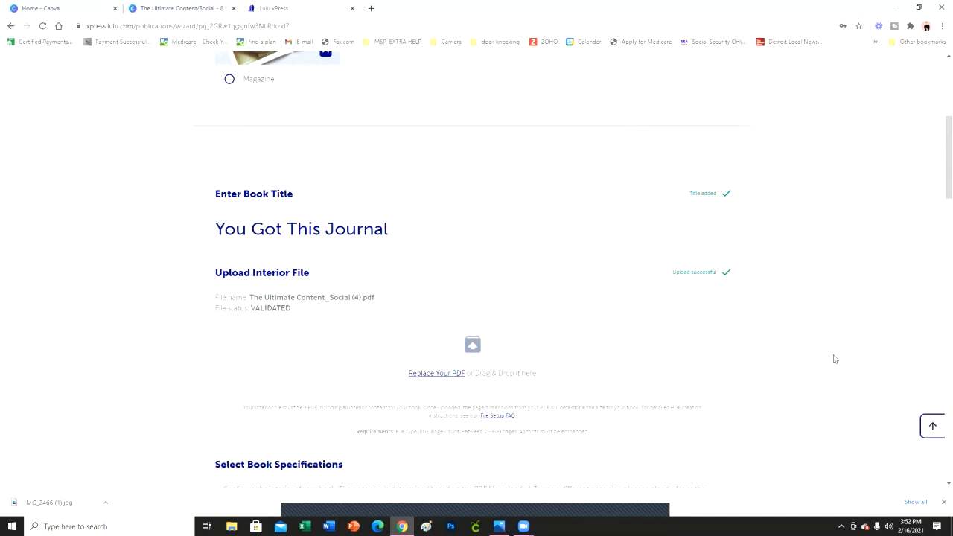
Set the book's interior color to Color Standard and its interior paper type to 60# Uncoated White
scroll(835, 359, "down", 1)
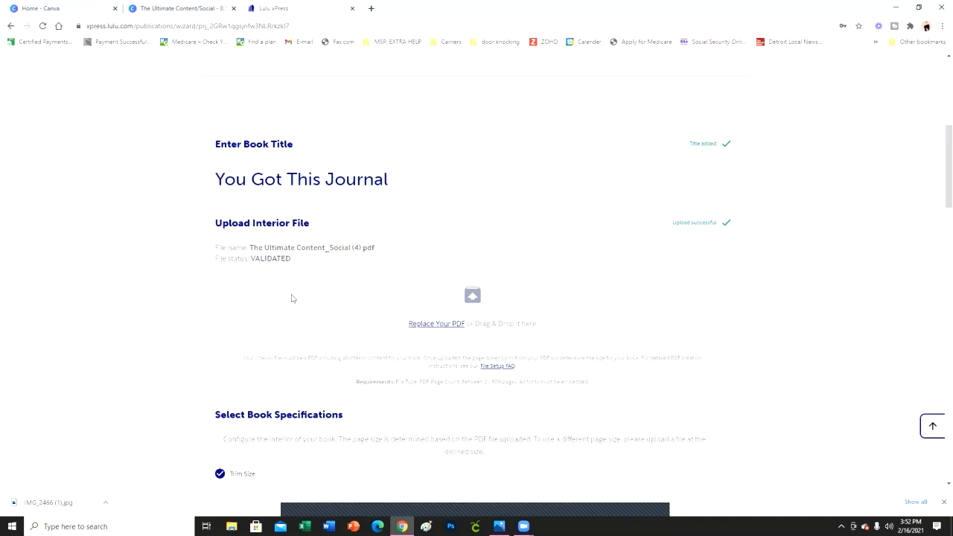
scroll(568, 278, "down", 3)
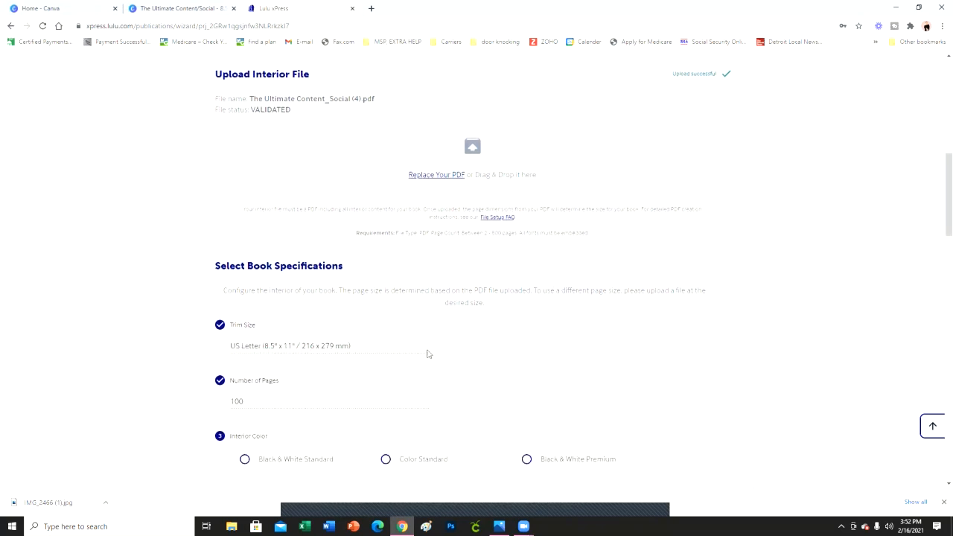
scroll(342, 360, "down", 2)
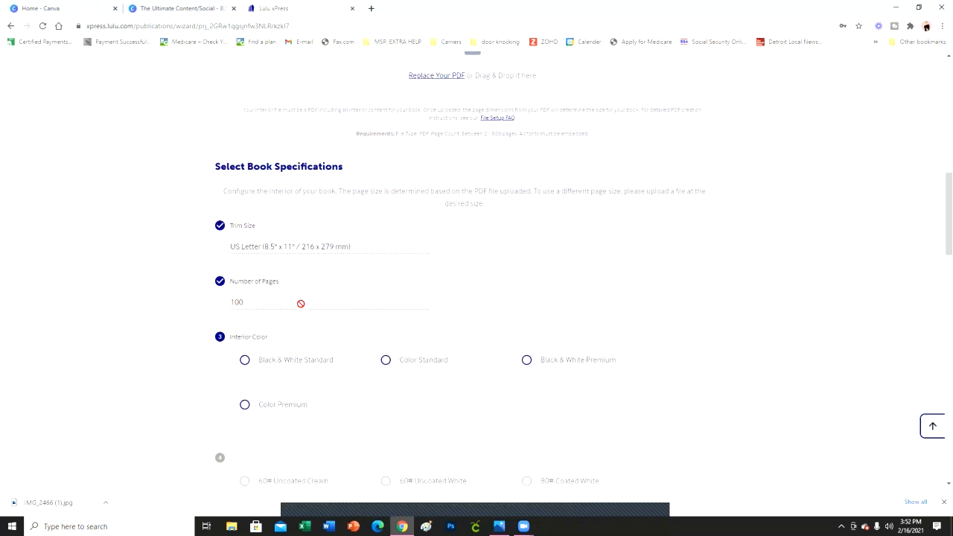
left_click(414, 362)
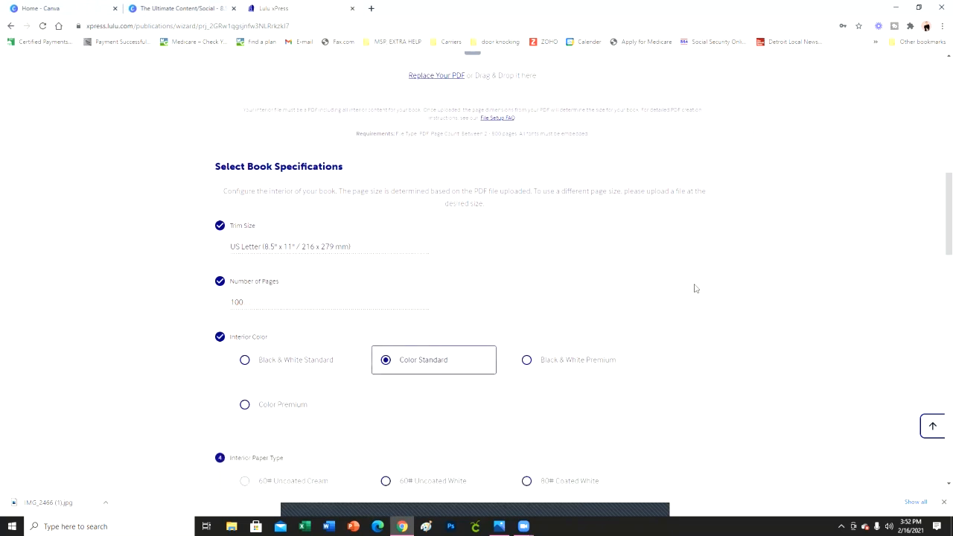
scroll(687, 295, "down", 2)
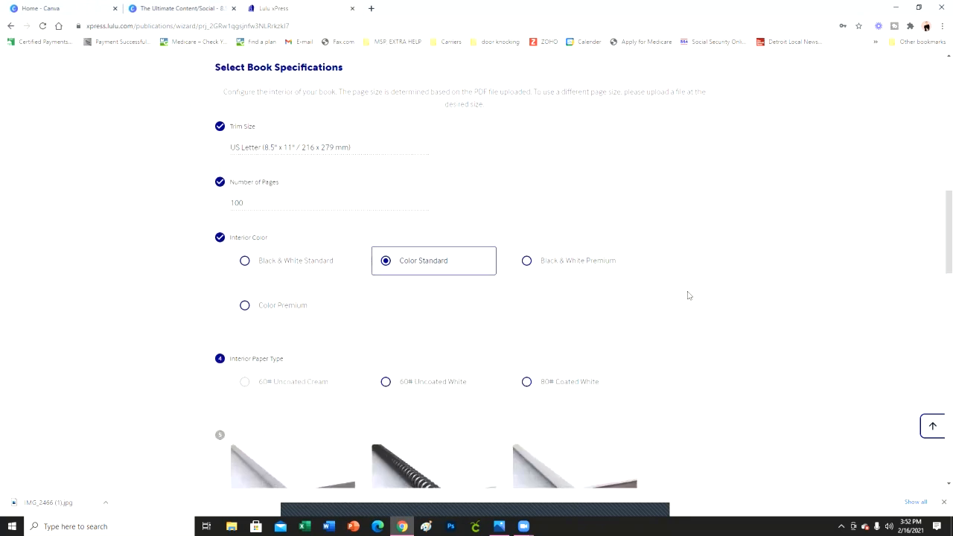
scroll(687, 296, "down", 1)
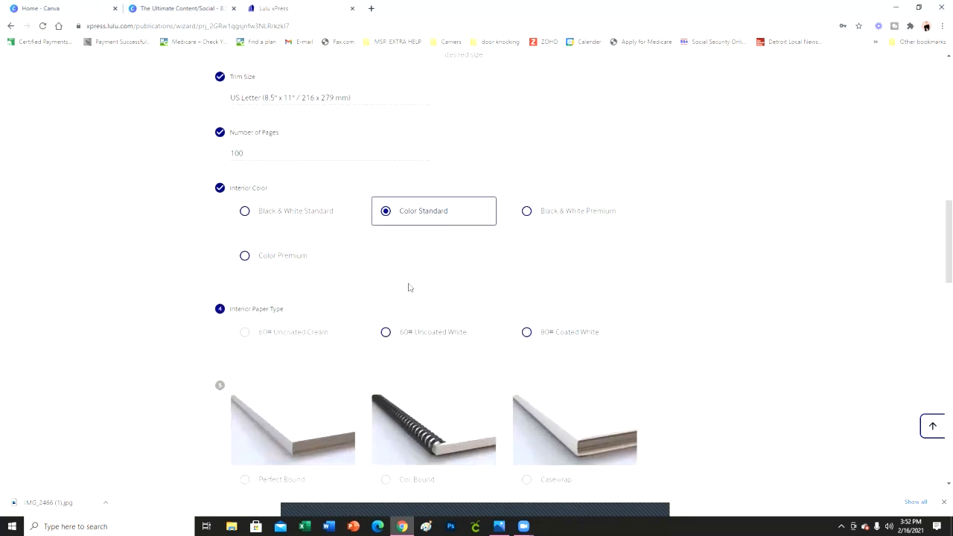
left_click(436, 339)
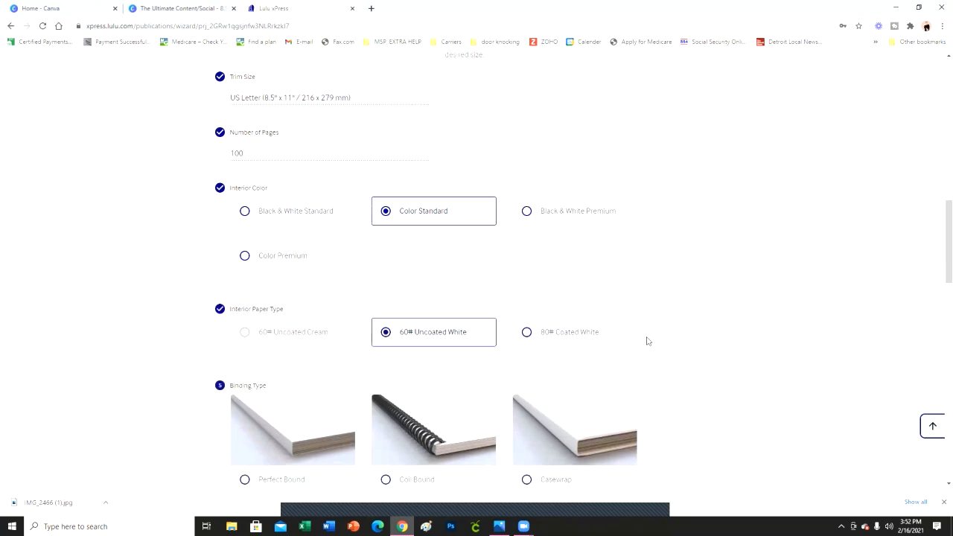
Set the binding type to Coil Bound and the cover finish to Glossy
scroll(647, 341, "down", 3)
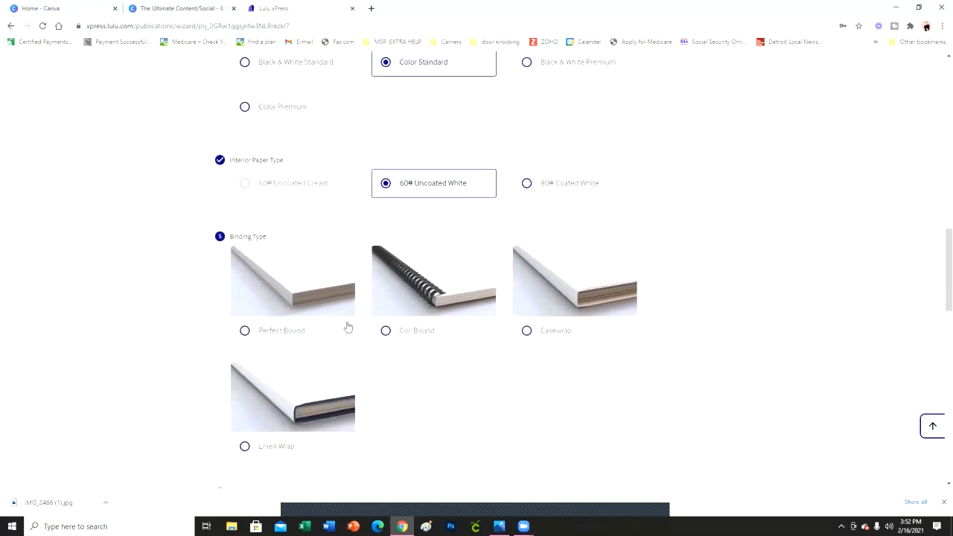
left_click(423, 330)
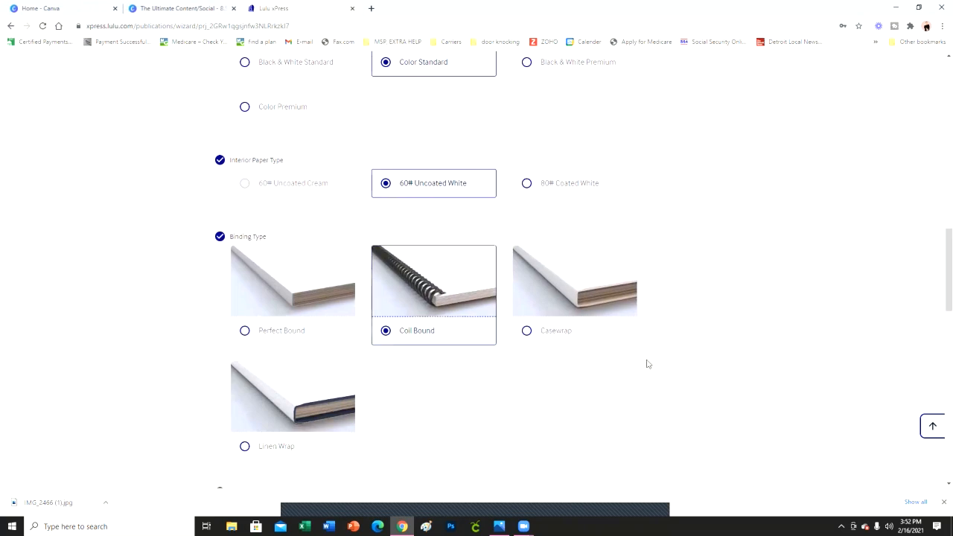
scroll(674, 372, "down", 1)
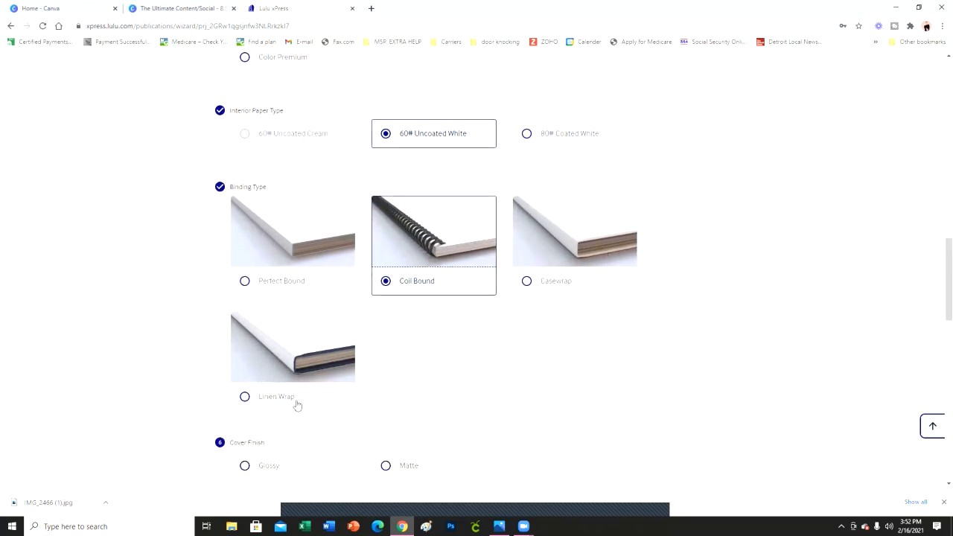
scroll(605, 376, "down", 1)
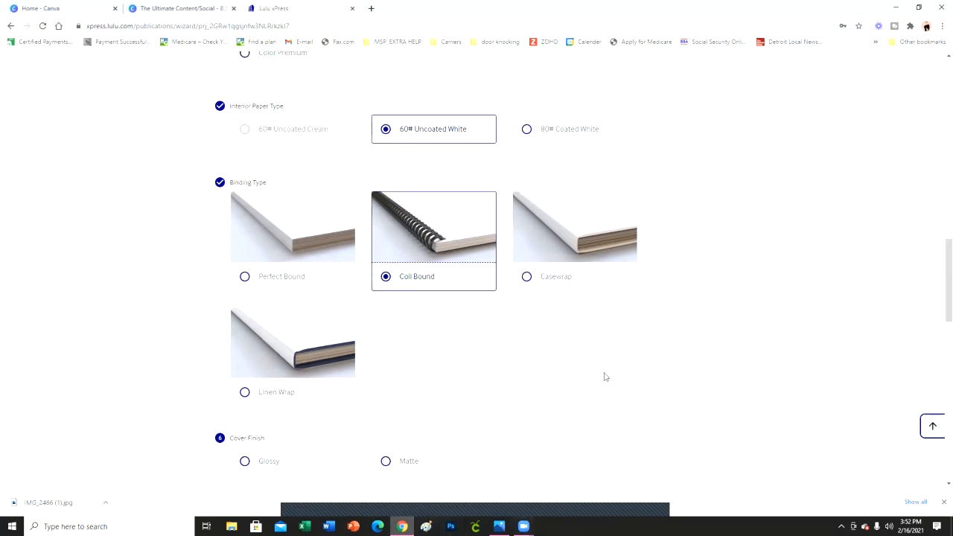
scroll(606, 377, "down", 2)
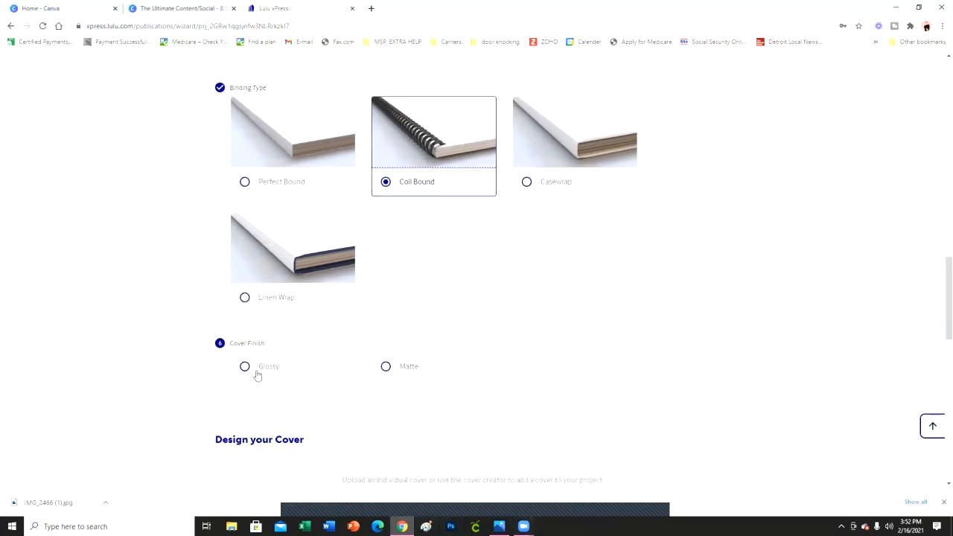
left_click(297, 375)
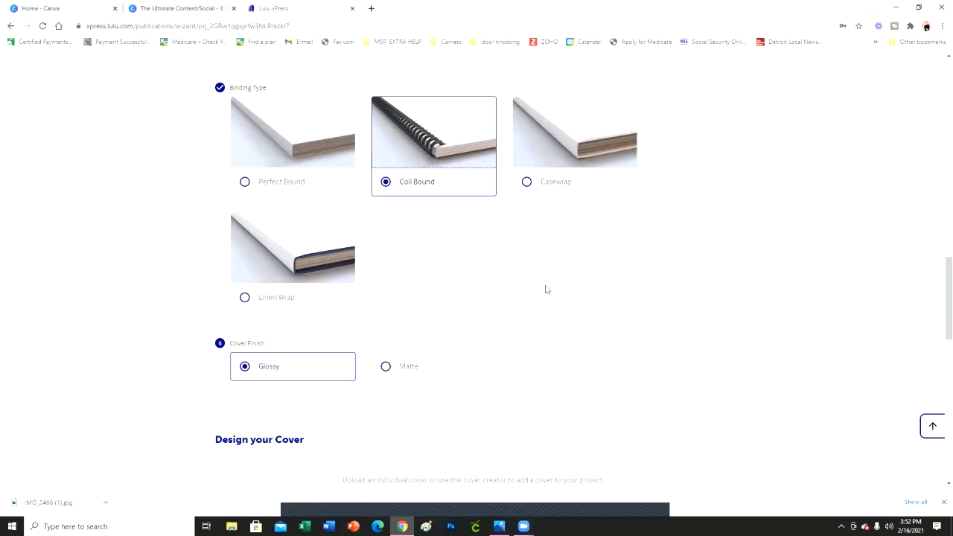
Review the book specifications and cost per book, and download the cover template for the Upload a Cover option
scroll(622, 232, "down", 2)
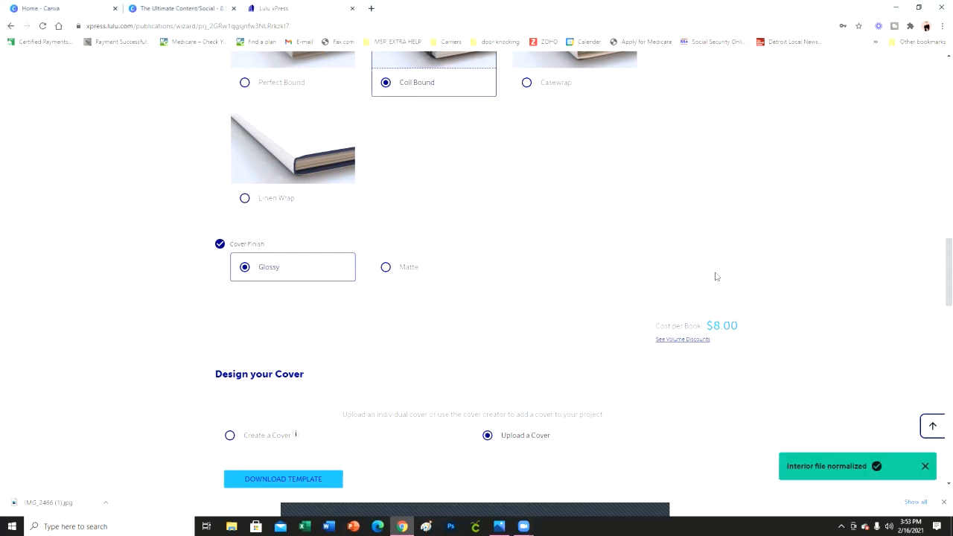
scroll(335, 247, "up", 5)
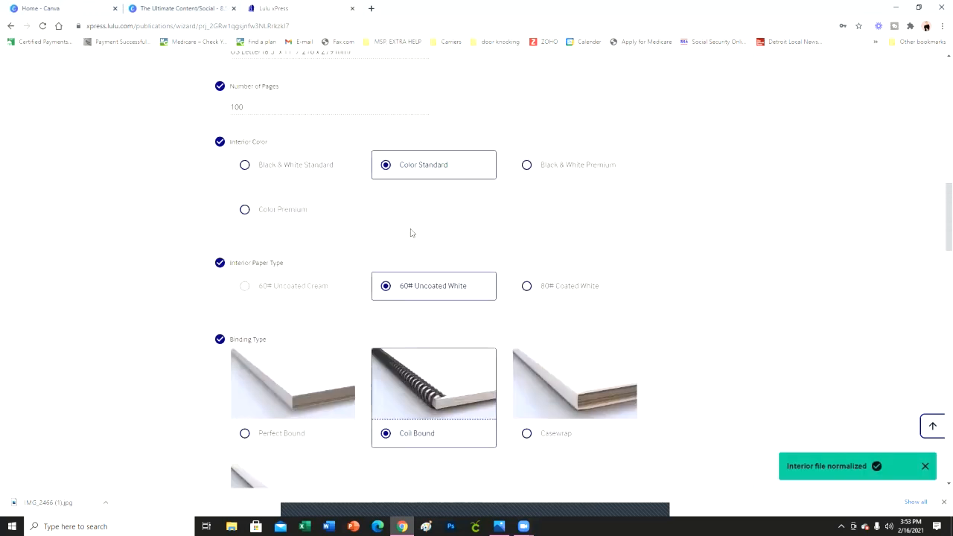
scroll(419, 238, "up", 3)
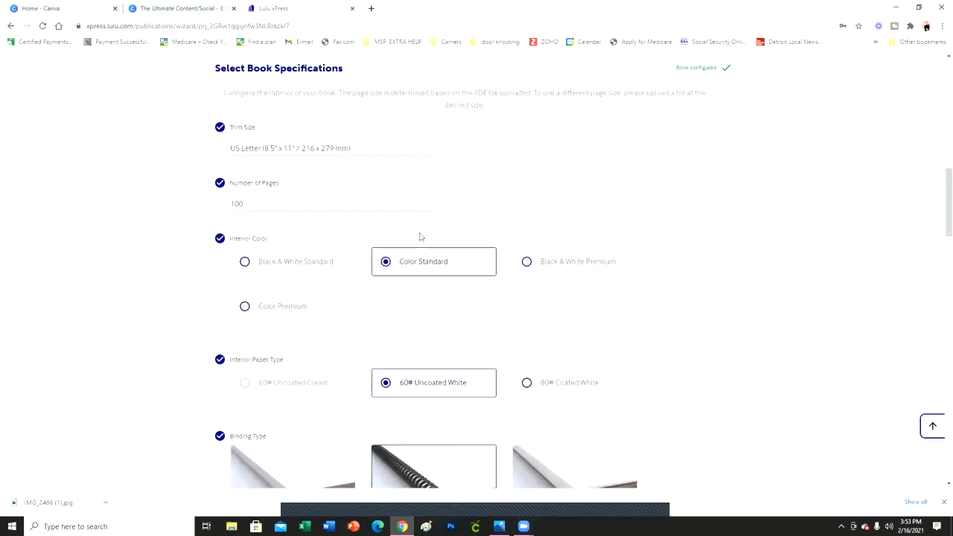
scroll(664, 335, "down", 8)
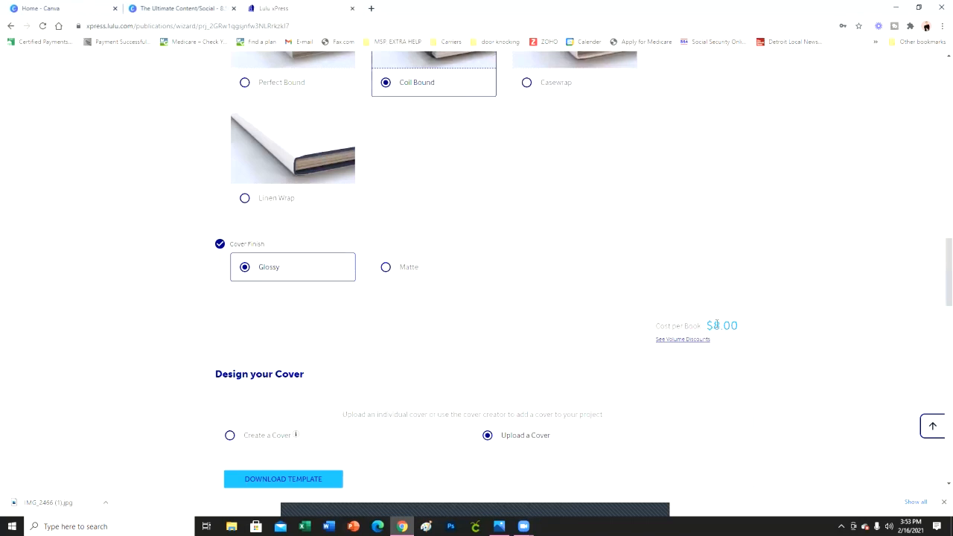
scroll(615, 213, "down", 3)
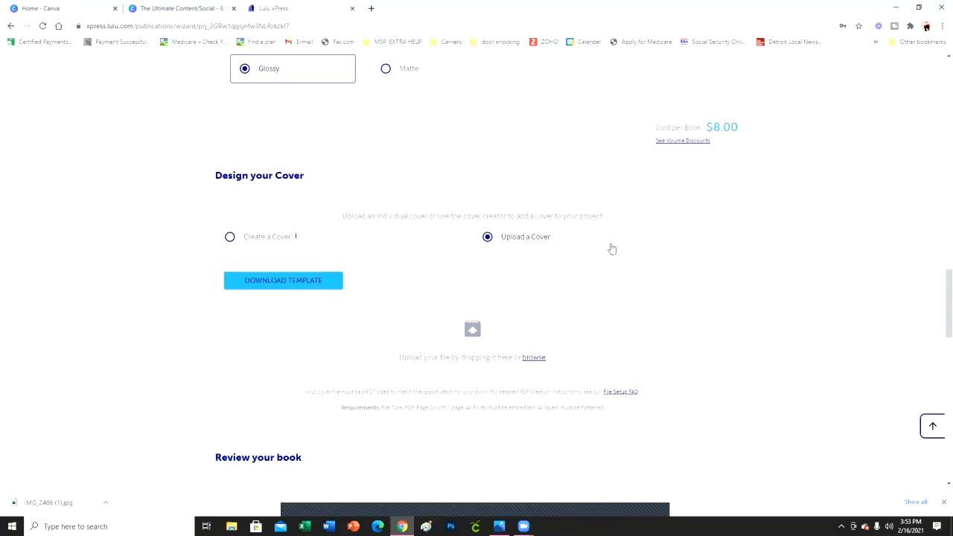
left_click(287, 281)
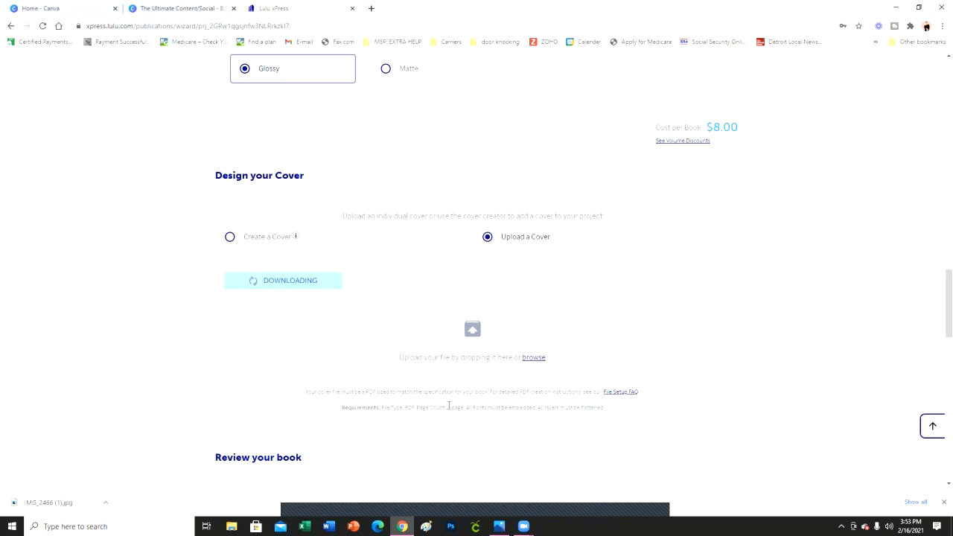
scroll(536, 351, "down", 2)
scroll(534, 346, "up", 2)
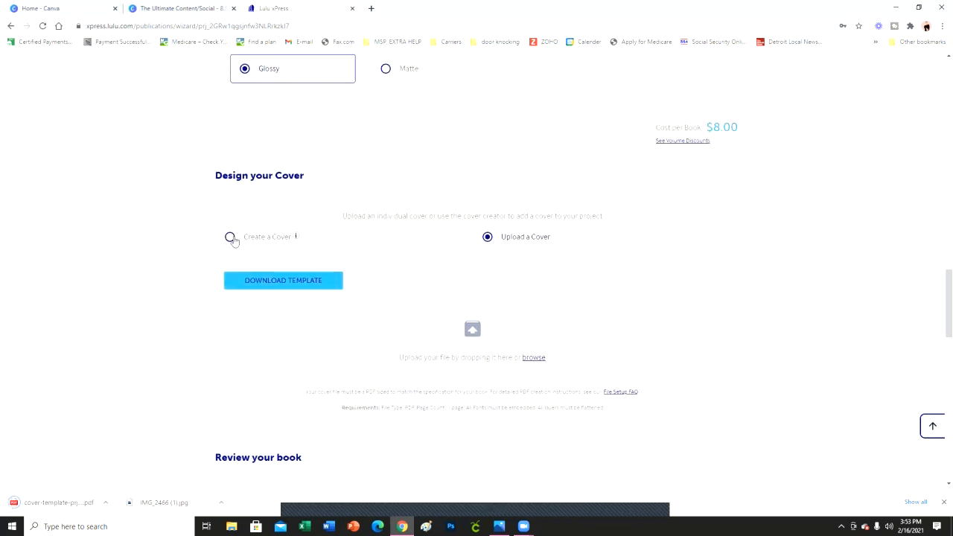
Switch the cover design to Create a Cover and examine its content fields, image upload and available cover templates
left_click(230, 237)
scroll(685, 362, "down", 2)
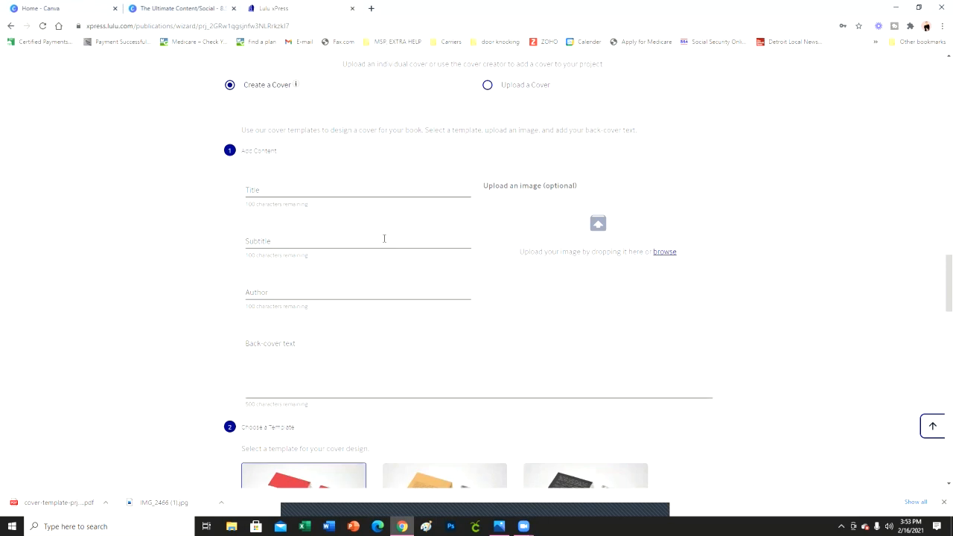
scroll(386, 239, "down", 3)
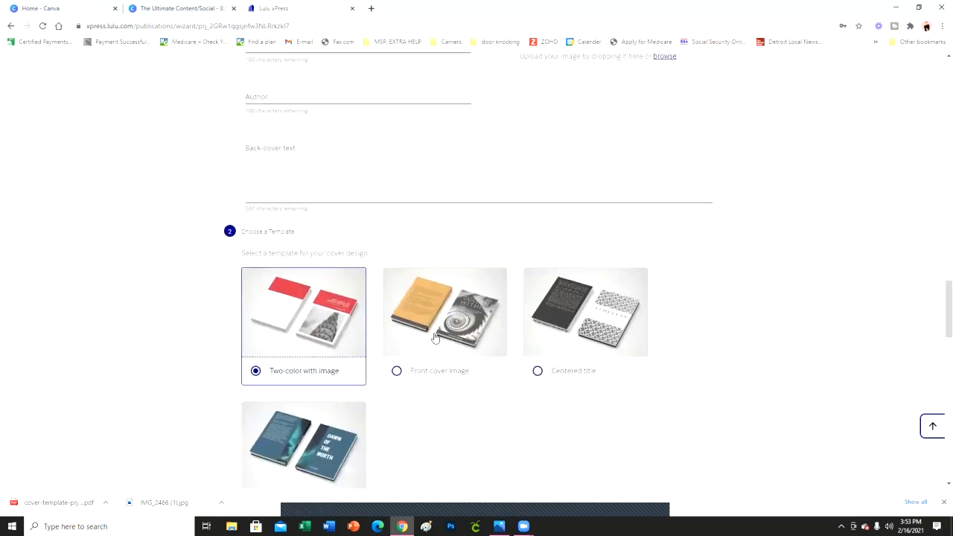
scroll(408, 328, "up", 3)
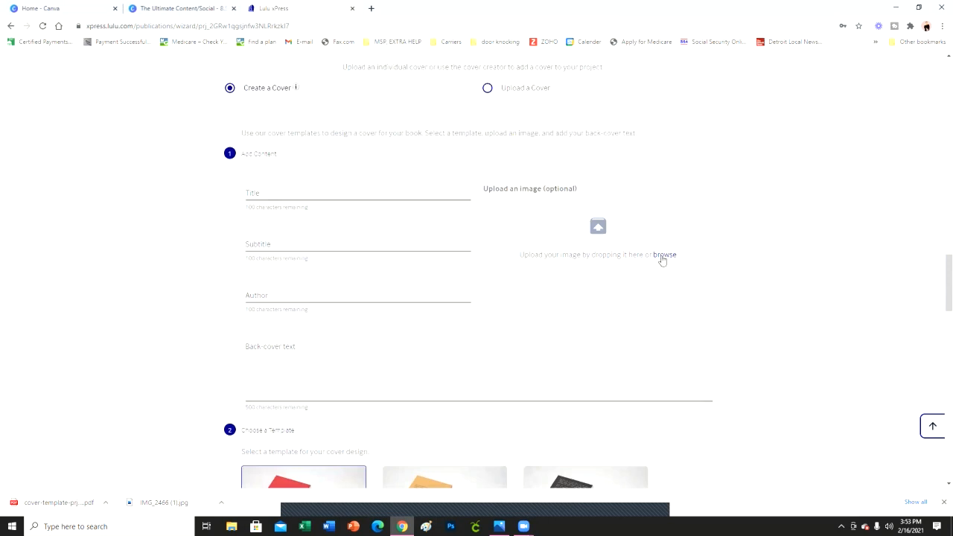
left_click(663, 256)
scroll(441, 330, "down", 2)
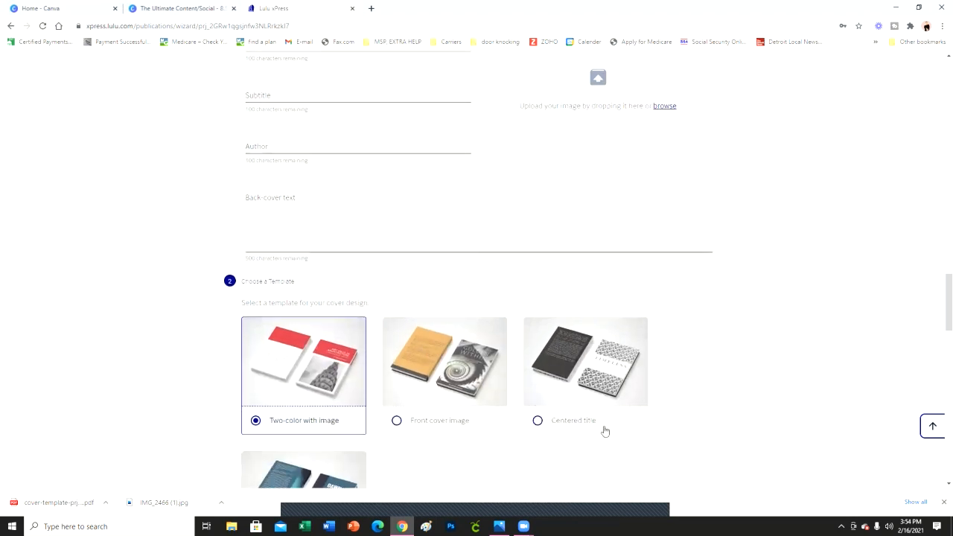
scroll(551, 451, "down", 1)
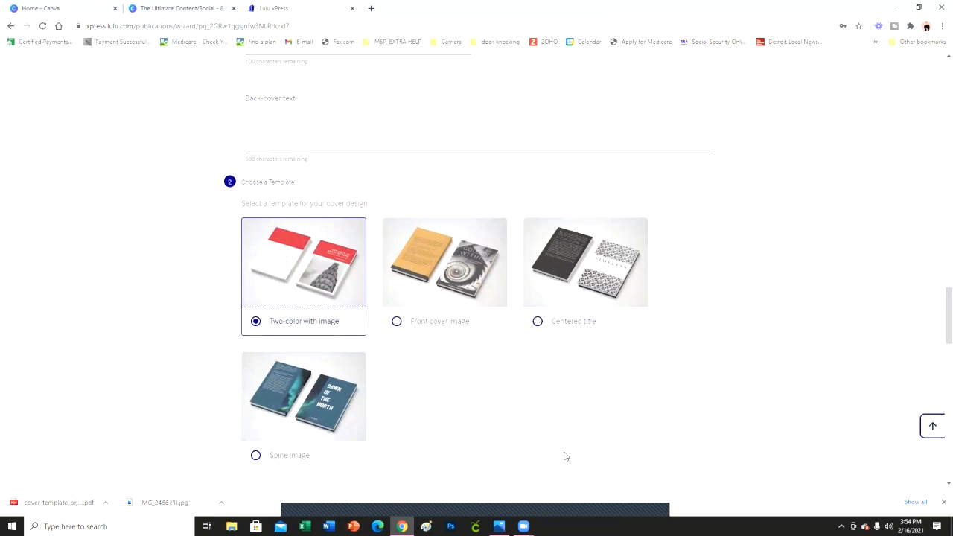
scroll(640, 461, "up", 1)
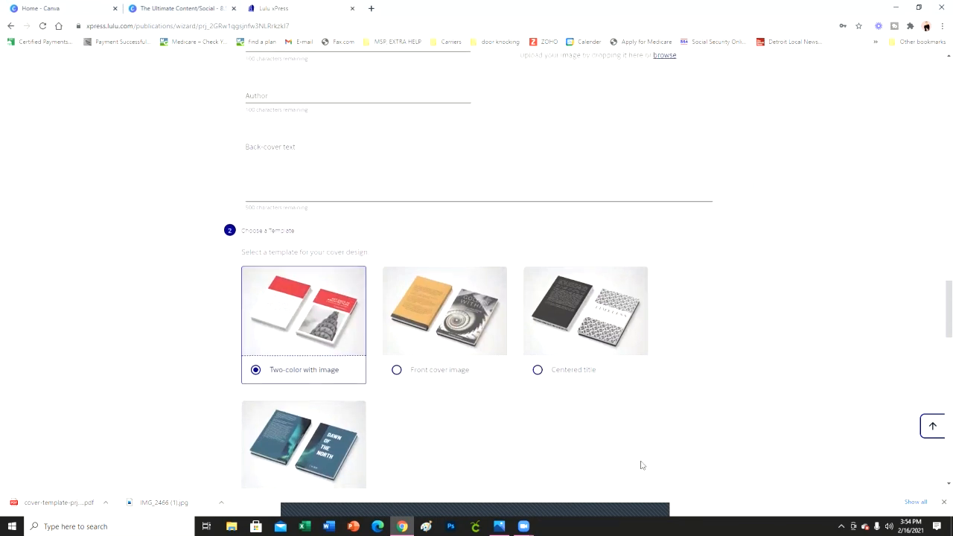
Select the Centered title cover template and review the content fields and image upload that go with it
left_click(551, 382)
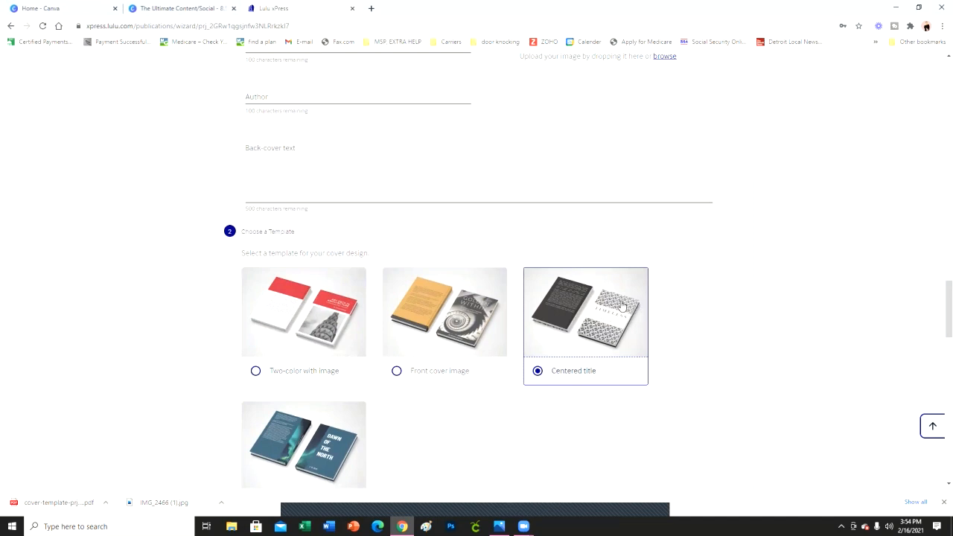
scroll(641, 313, "up", 2)
scroll(672, 423, "down", 1)
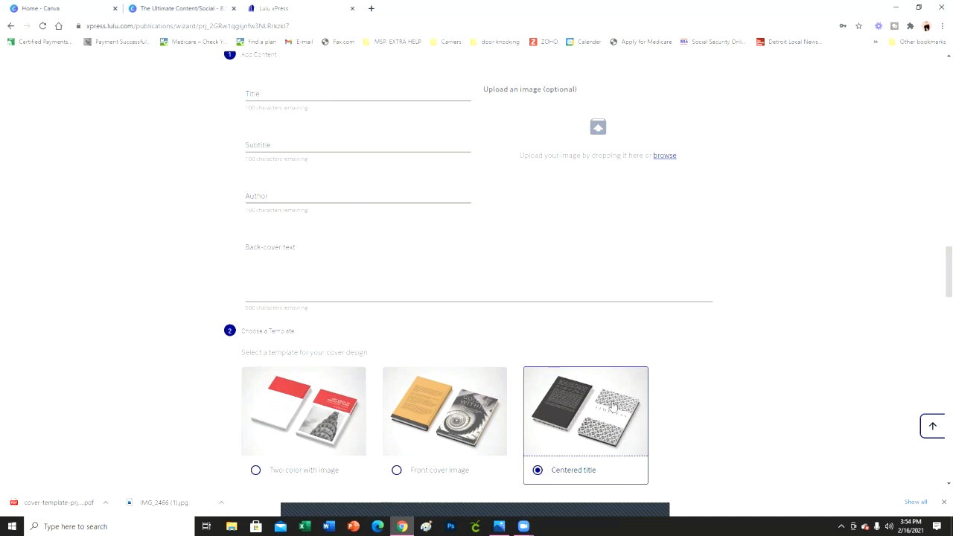
scroll(588, 432, "down", 1)
scroll(588, 432, "up", 3)
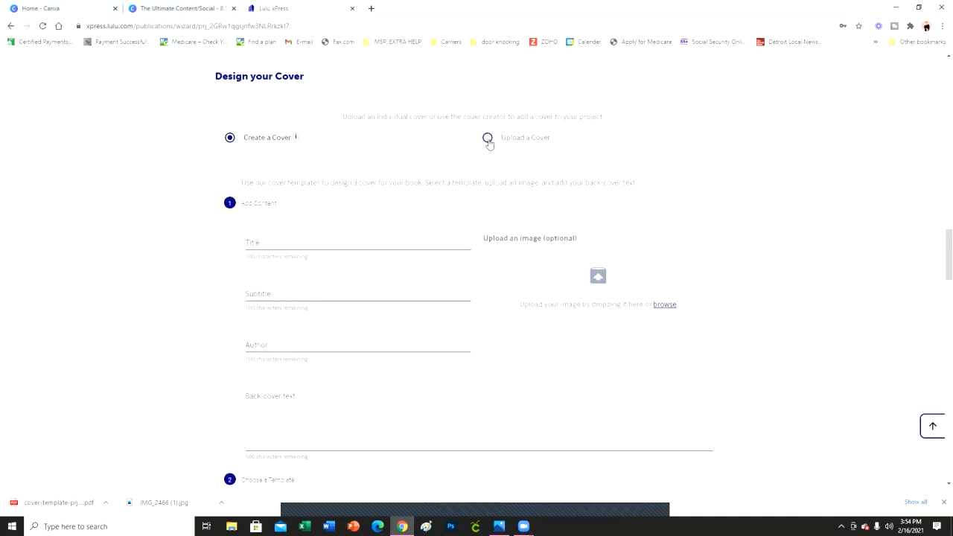
Switch the cover design to Upload a Cover and review the file upload area and the book preview
left_click(487, 138)
scroll(522, 279, "down", 1)
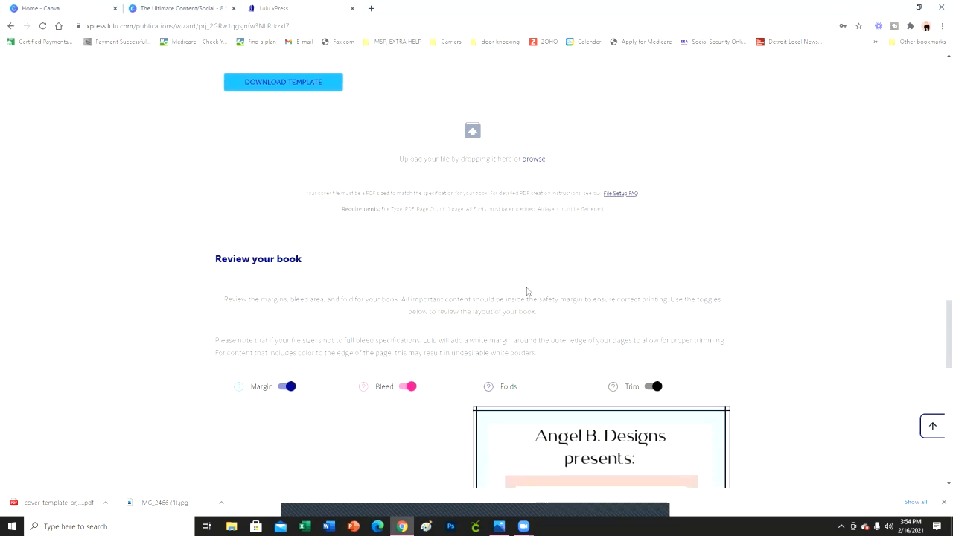
scroll(581, 298, "down", 1)
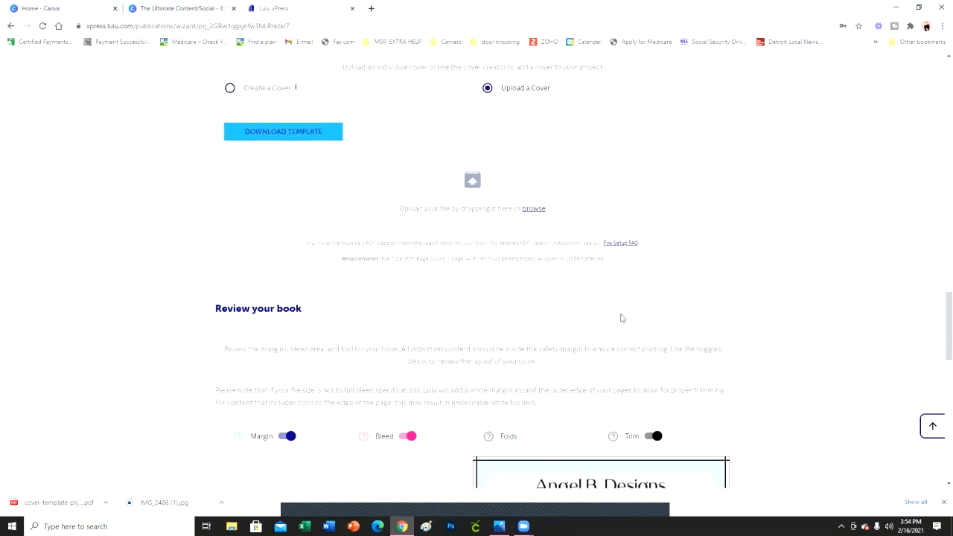
scroll(600, 324, "up", 2)
scroll(595, 327, "down", 2)
scroll(597, 332, "down", 4)
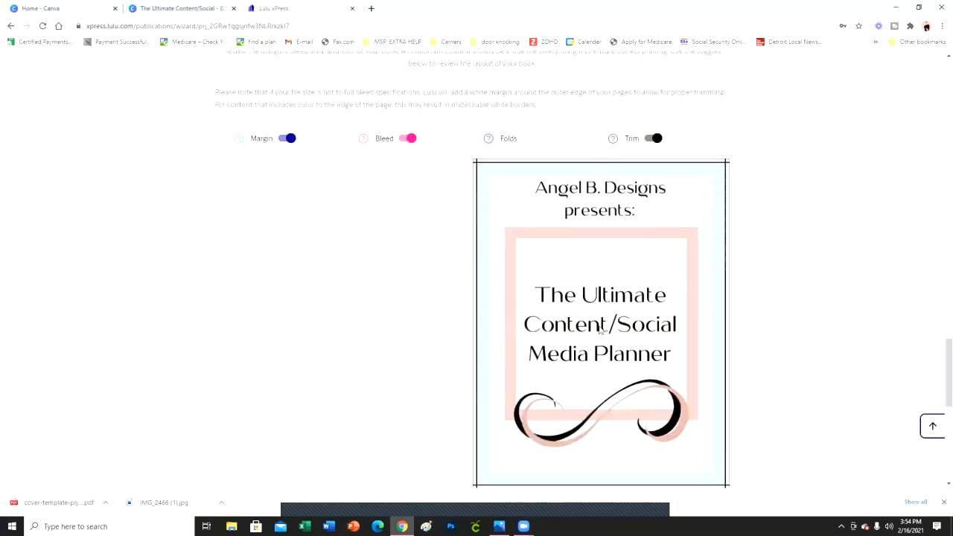
scroll(603, 329, "down", 3)
scroll(607, 328, "up", 5)
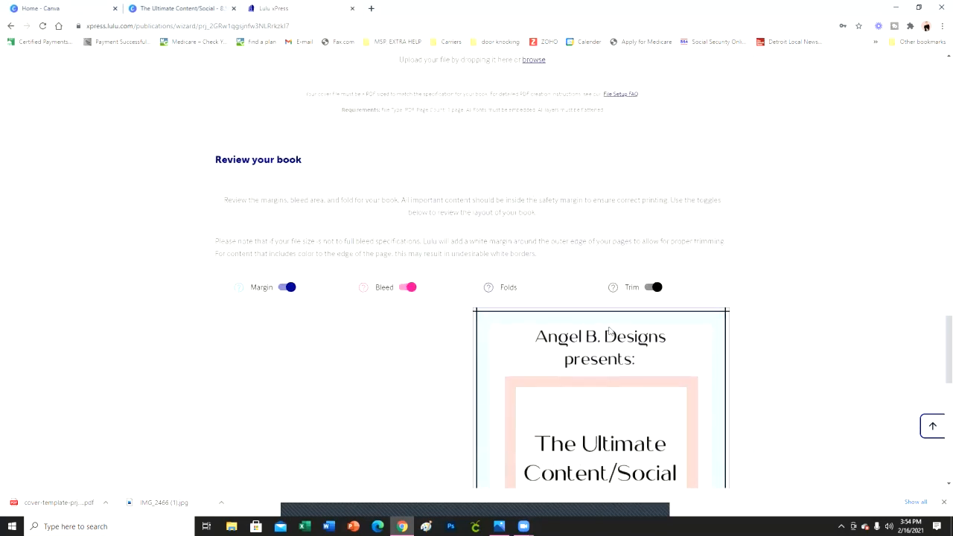
scroll(605, 327, "up", 4)
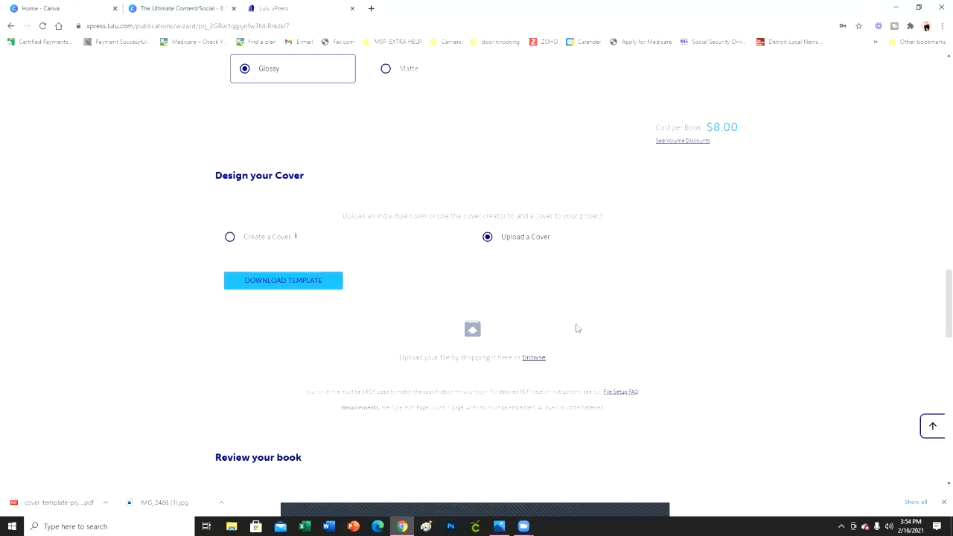
Open the downloaded cover template PDF and examine its document size, margins, bleed, barcode area and center line
left_click(33, 501)
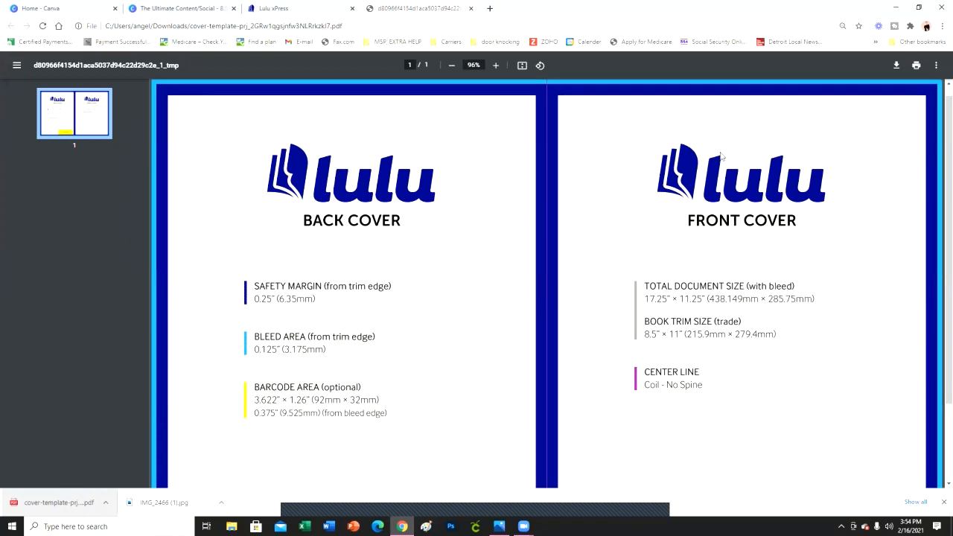
scroll(415, 184, "down", 3)
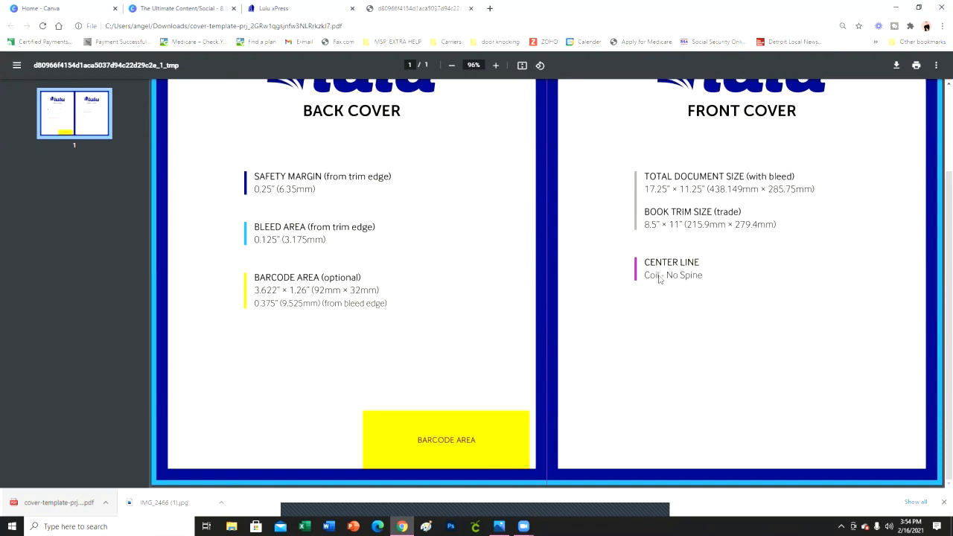
scroll(543, 286, "up", 2)
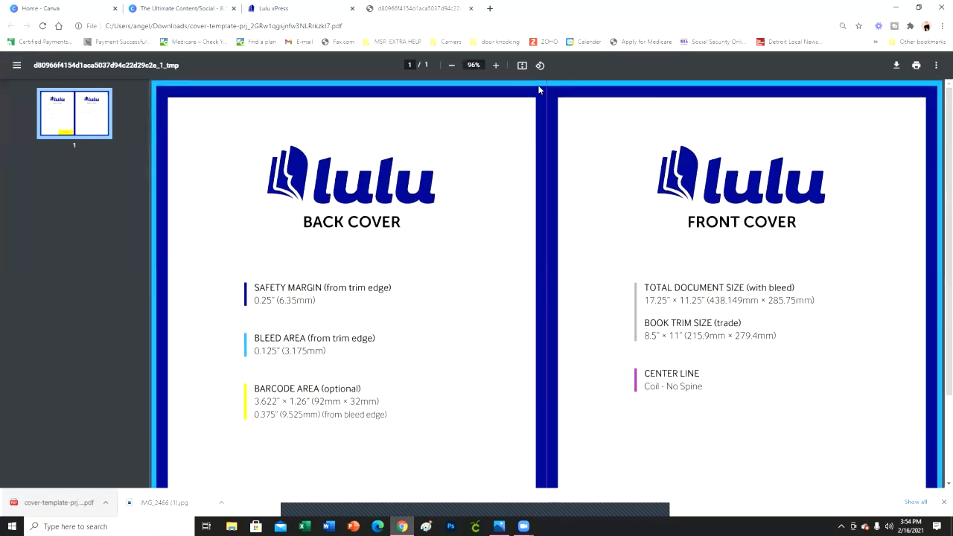
scroll(607, 282, "down", 2)
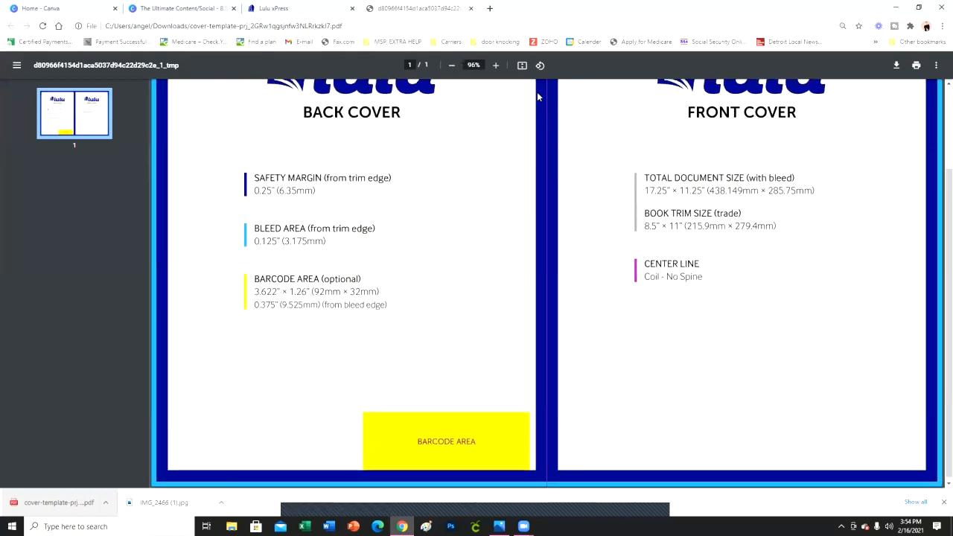
scroll(561, 179, "up", 1)
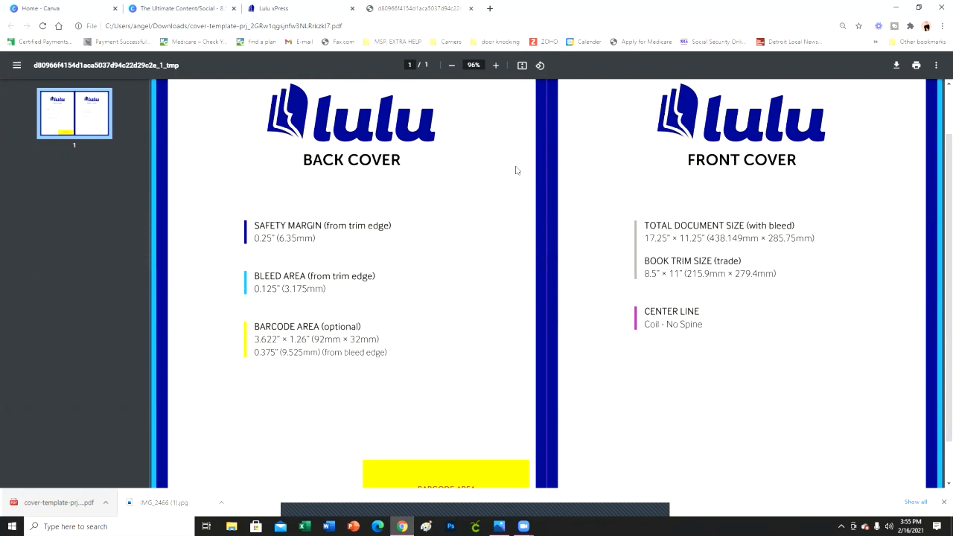
Switch to Canva and start a custom-size design with inches as the unit
left_click(71, 8)
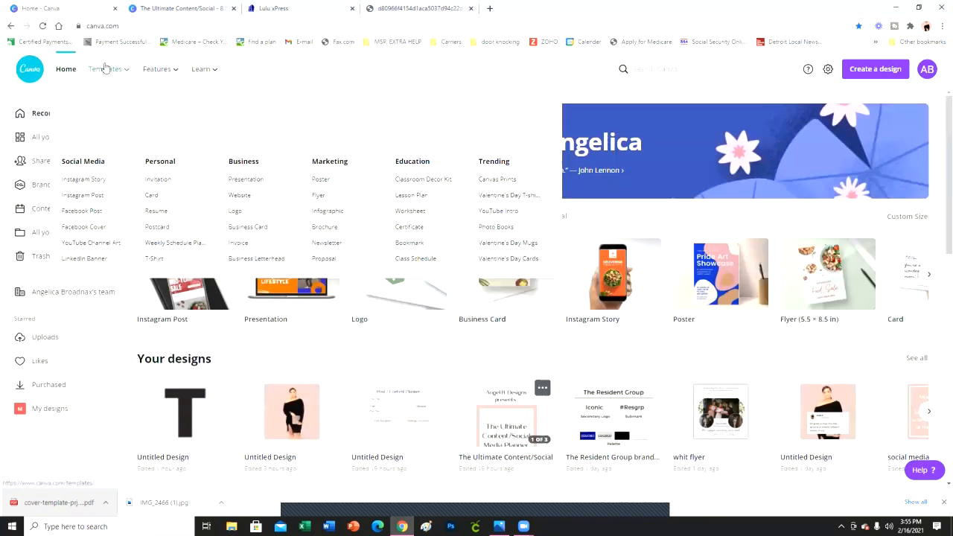
left_click(872, 70)
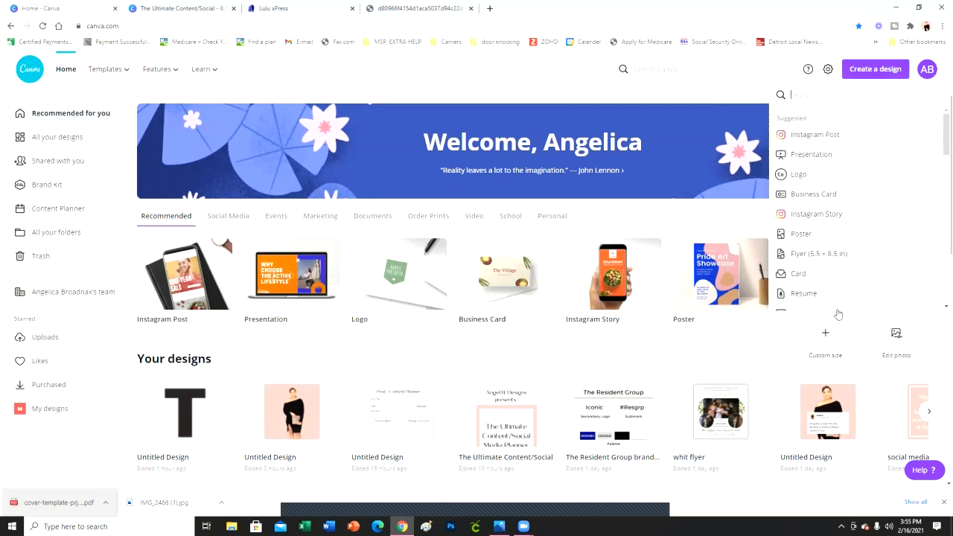
left_click(827, 340)
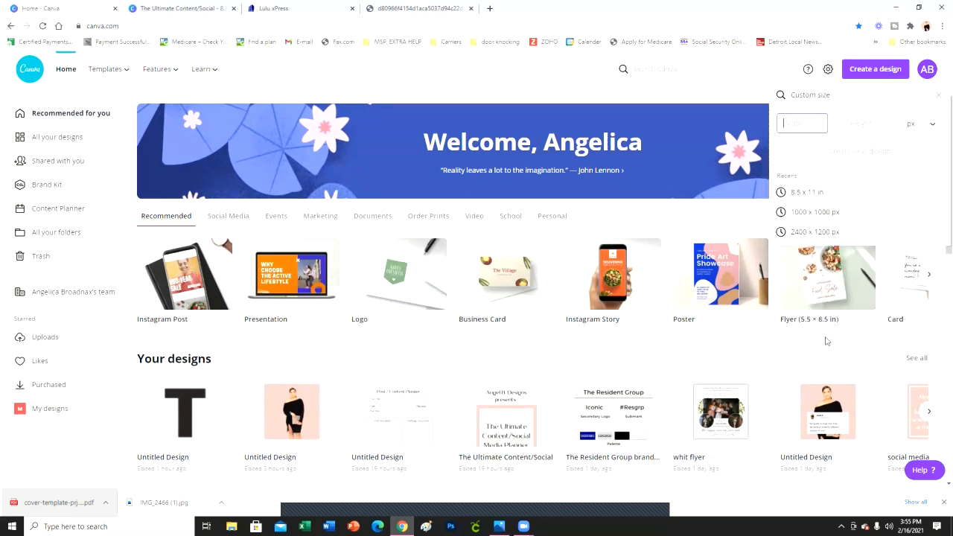
left_click(931, 125)
left_click(927, 145)
Check the total document size in the cover template and create the custom design at 17.25 × 11.25 in
left_click(387, 11)
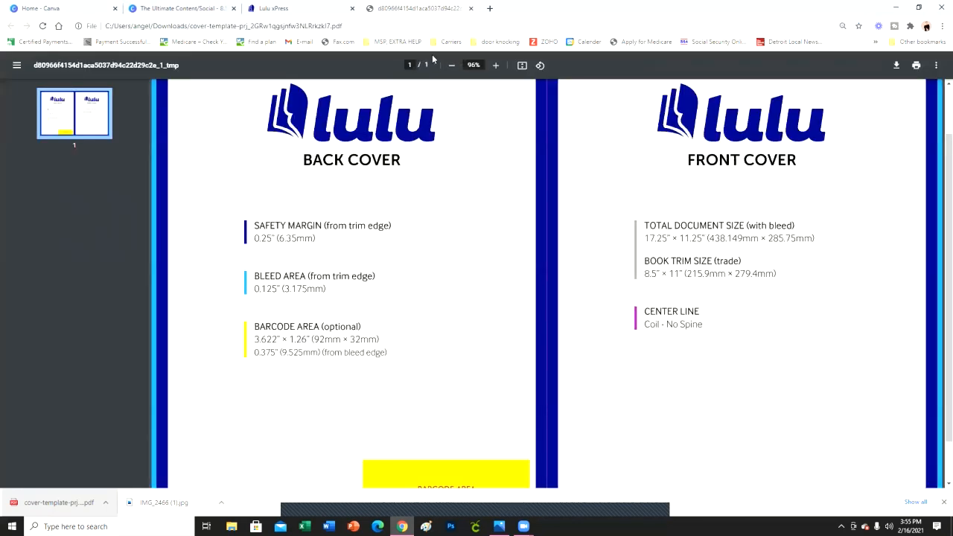
left_click(74, 9)
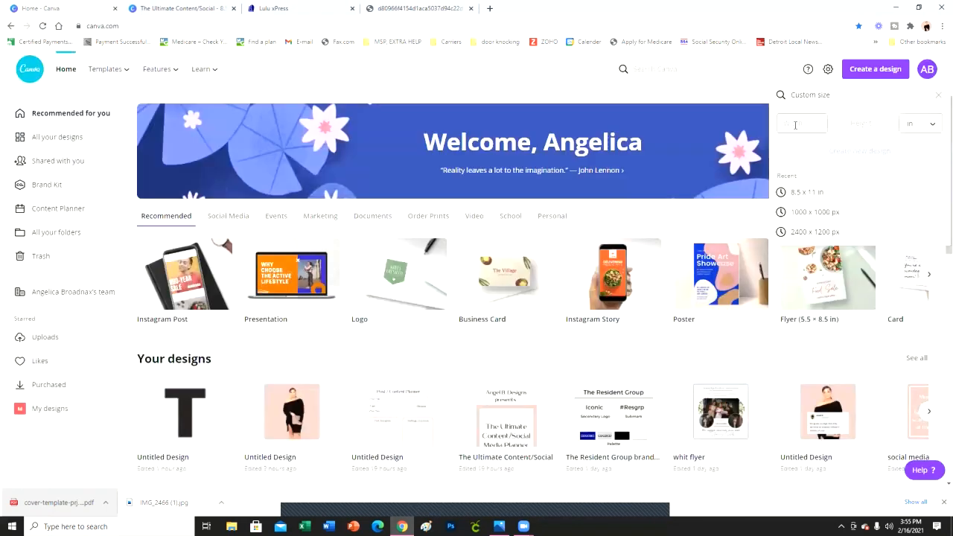
left_click(413, 10)
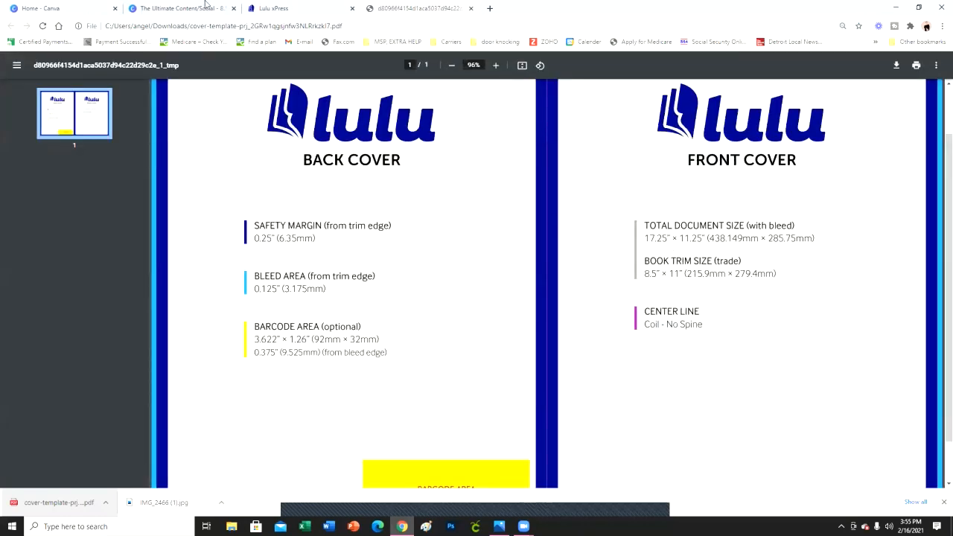
left_click(93, 9)
left_click(798, 123)
type("17.25")
key("Tab")
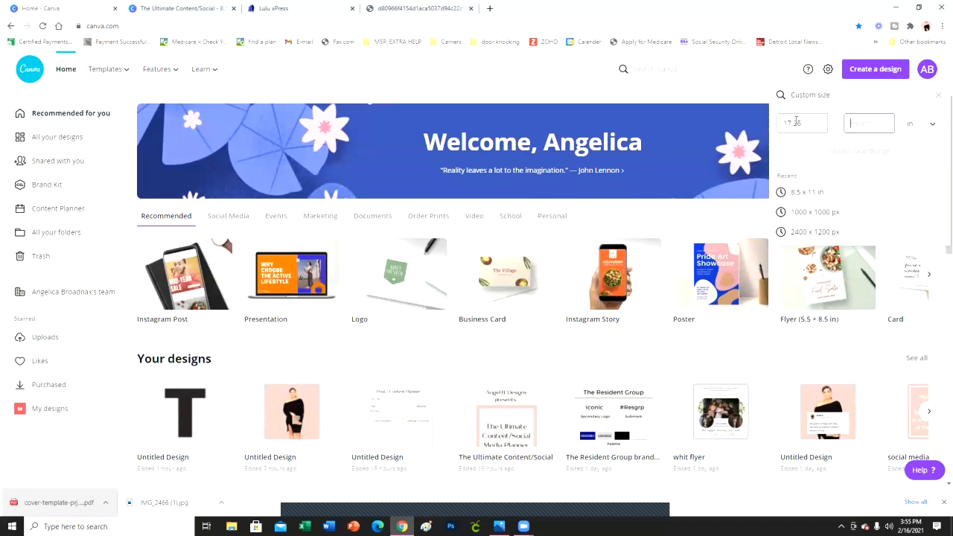
type("11.25")
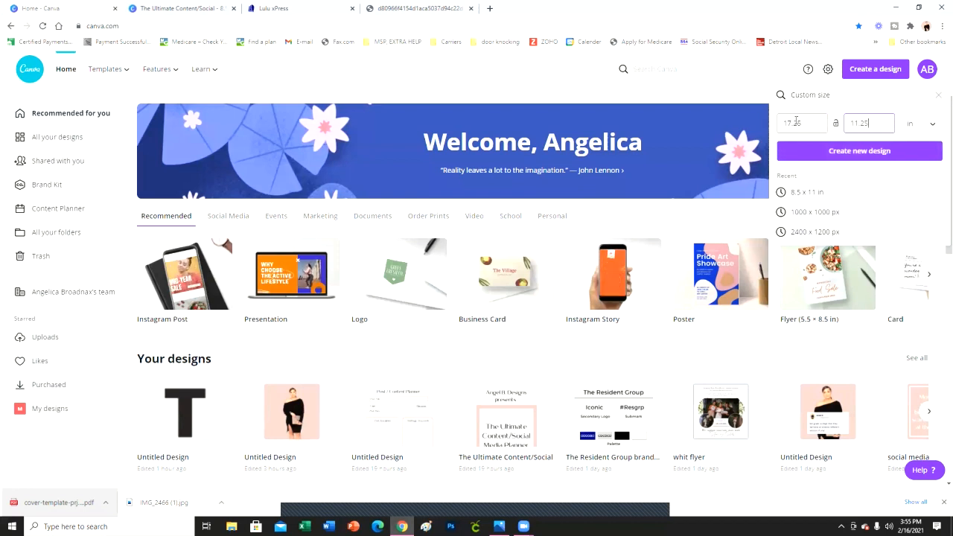
left_click(895, 152)
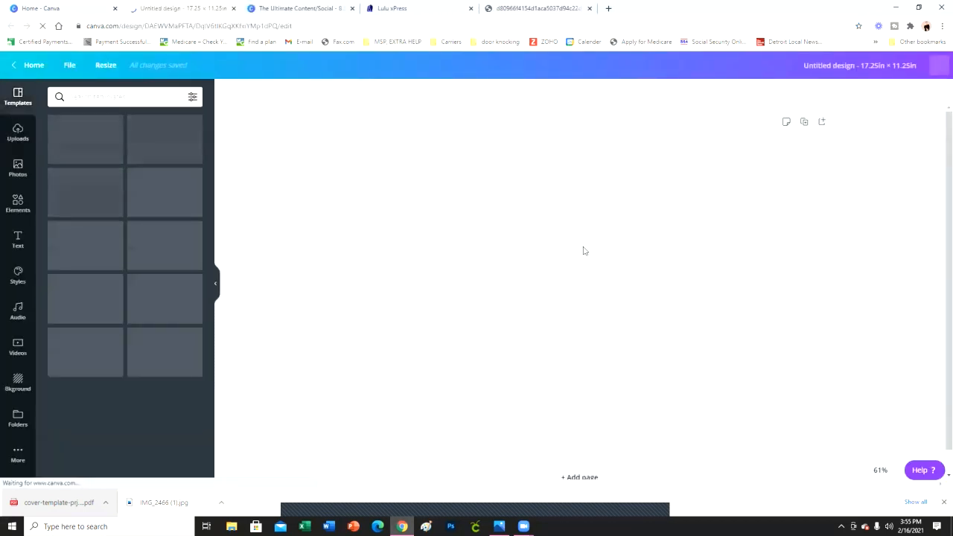
Add a solid line and place it vertically down the middle of the page to divide back and front covers
left_click(21, 203)
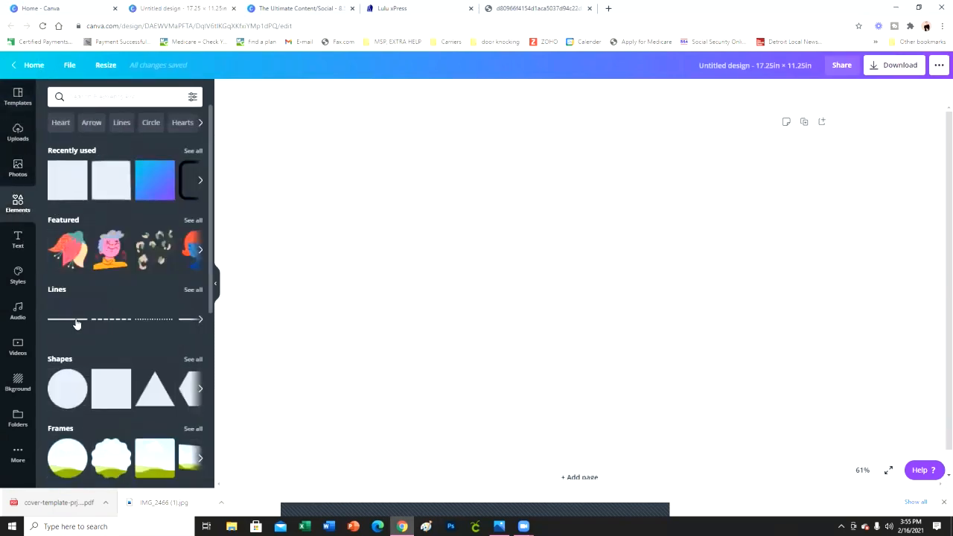
left_click(76, 318)
left_click_drag(590, 312, 600, 280)
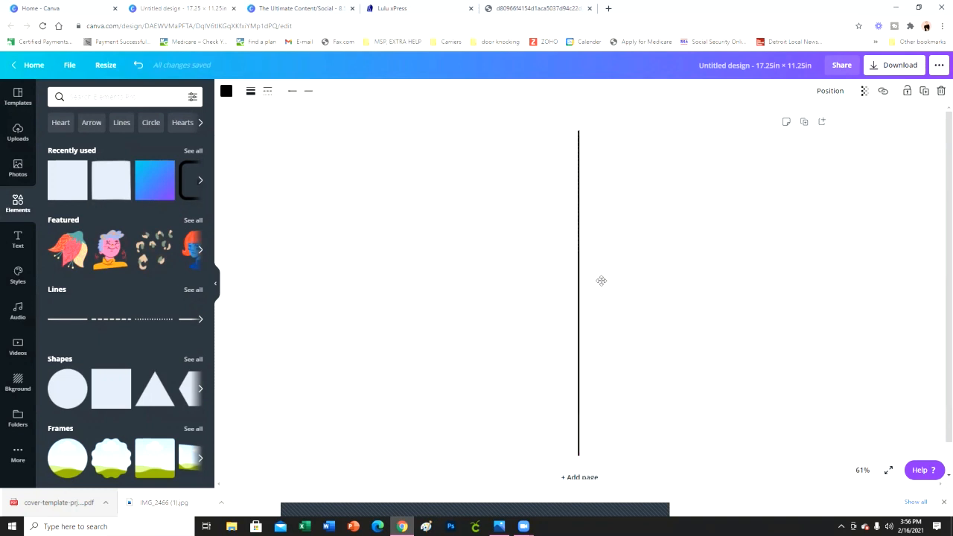
left_click(892, 276)
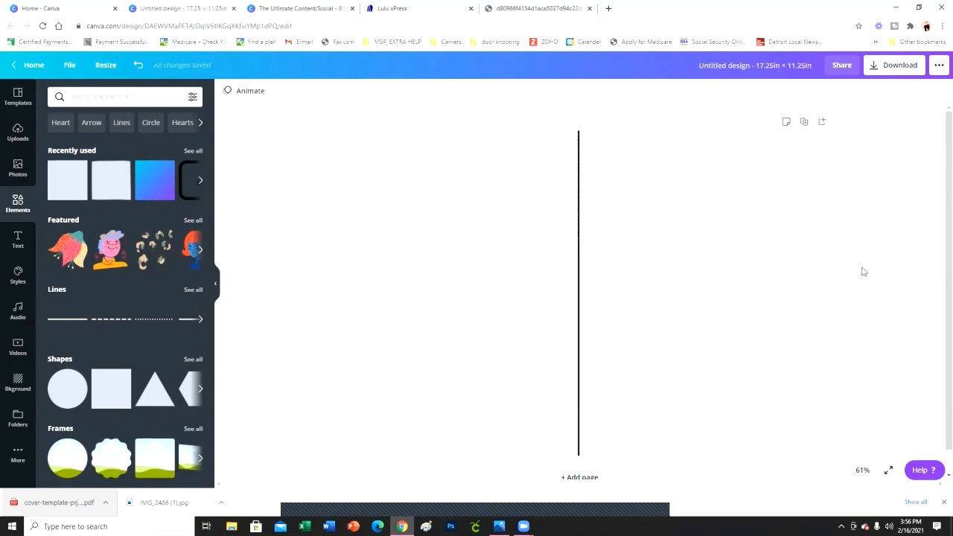
scroll(783, 200, "down", 1)
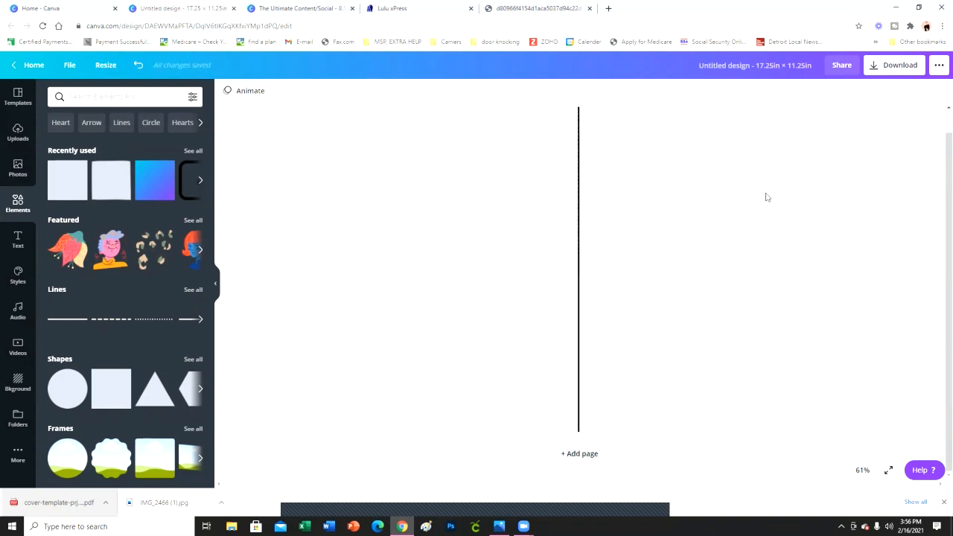
scroll(767, 197, "up", 1)
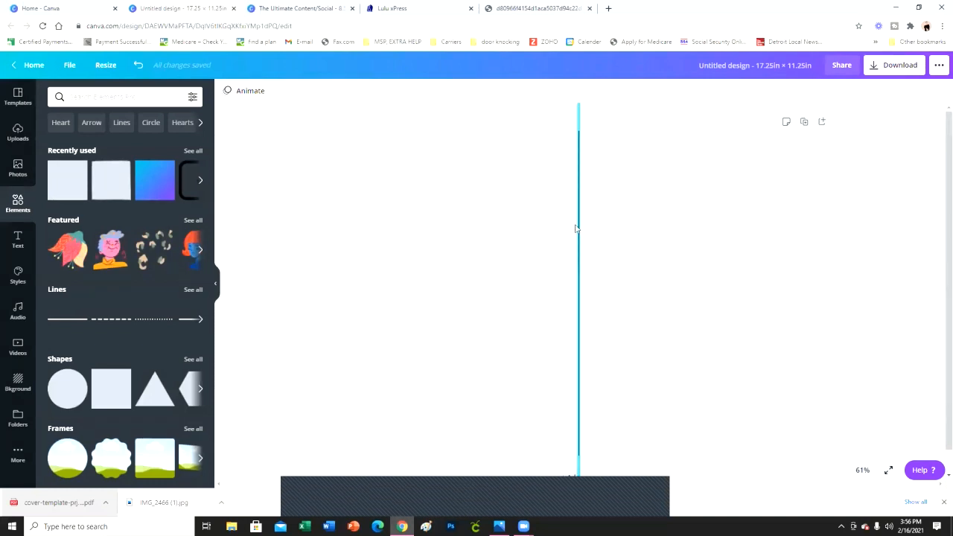
Compare the cover template's total document size with the custom dimensions entered in Canva, and return to the cover design
left_click(397, 9)
left_click(498, 8)
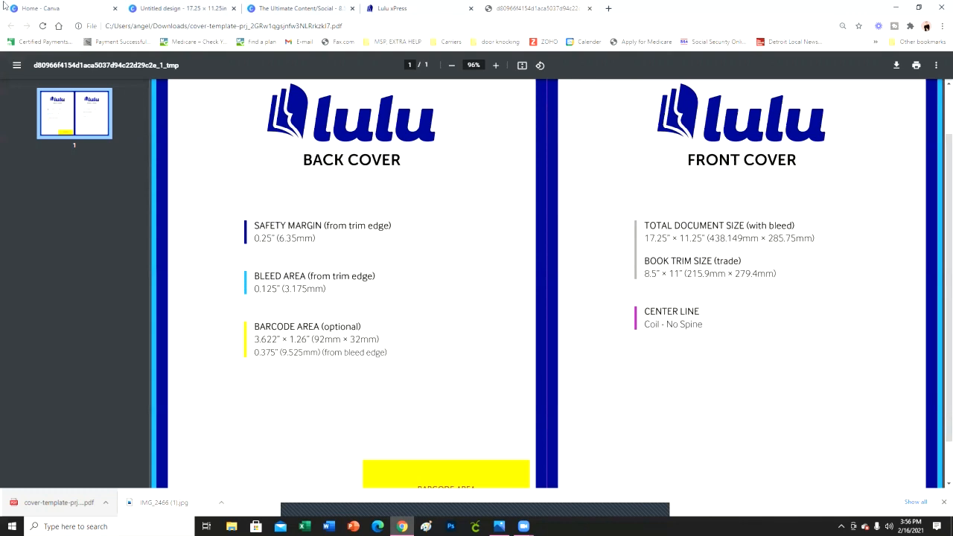
left_click(32, 10)
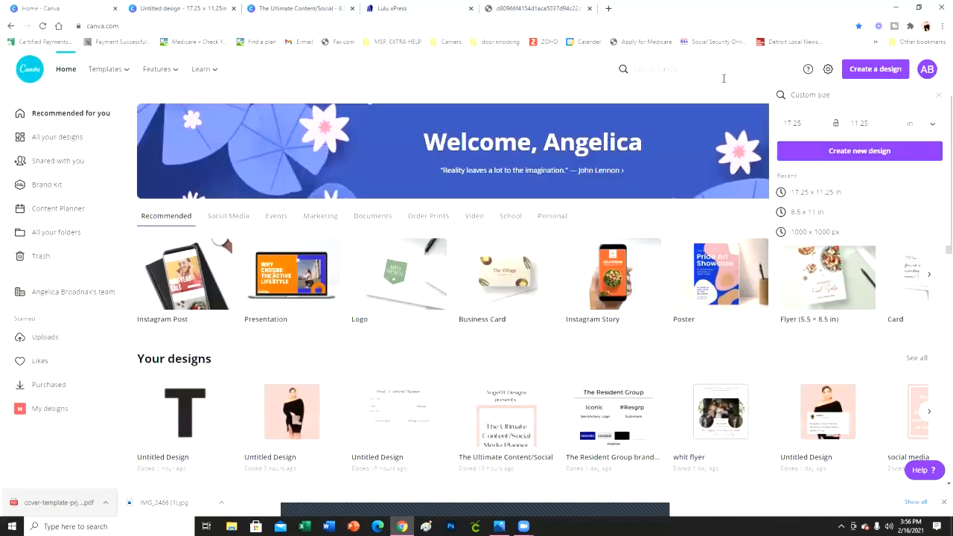
left_click(188, 10)
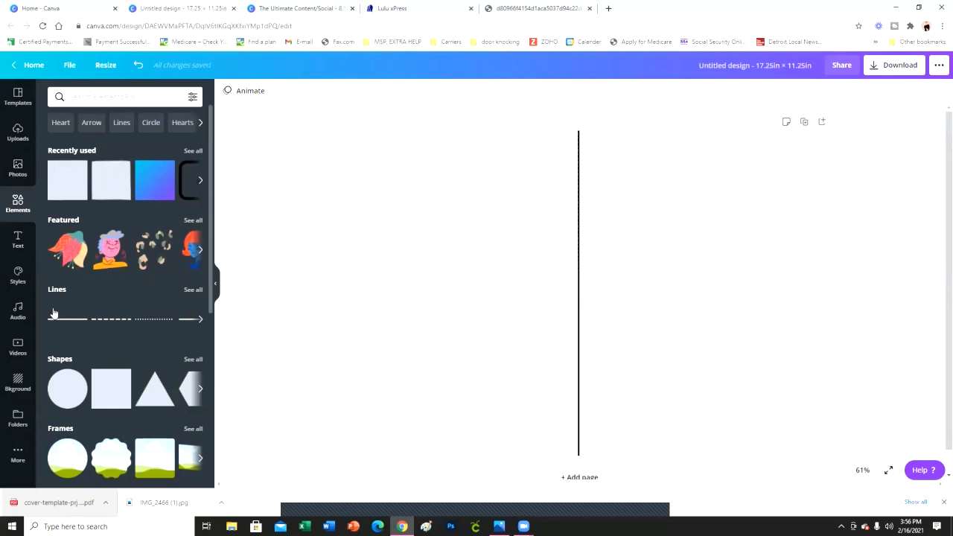
Apply the white background with scattered roses and leaves from the Flowers category to the whole cover
left_click(17, 383)
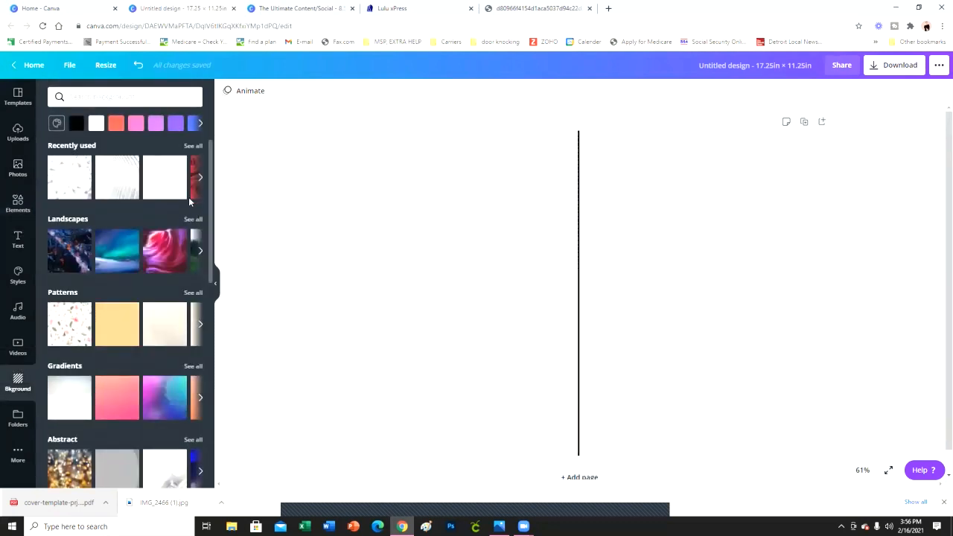
scroll(188, 192, "down", 3)
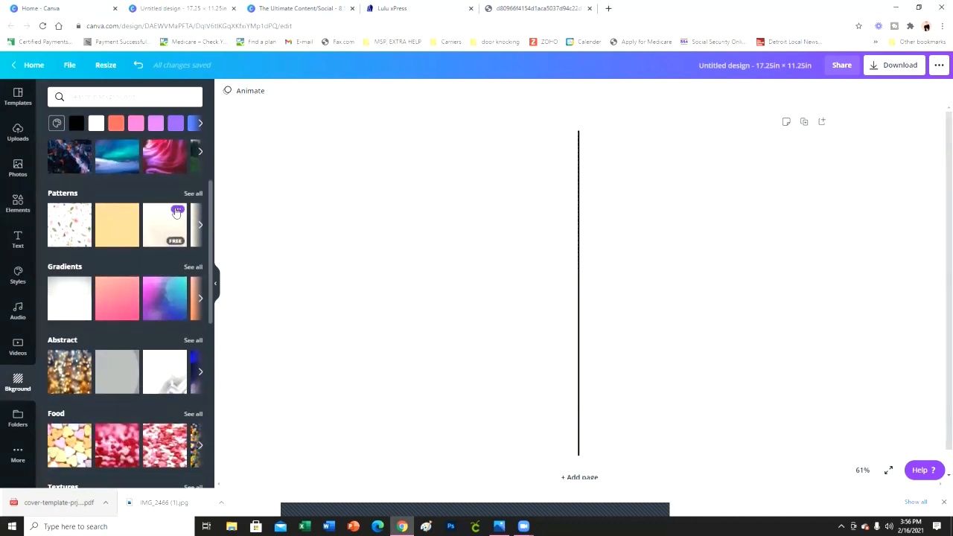
scroll(175, 212, "down", 6)
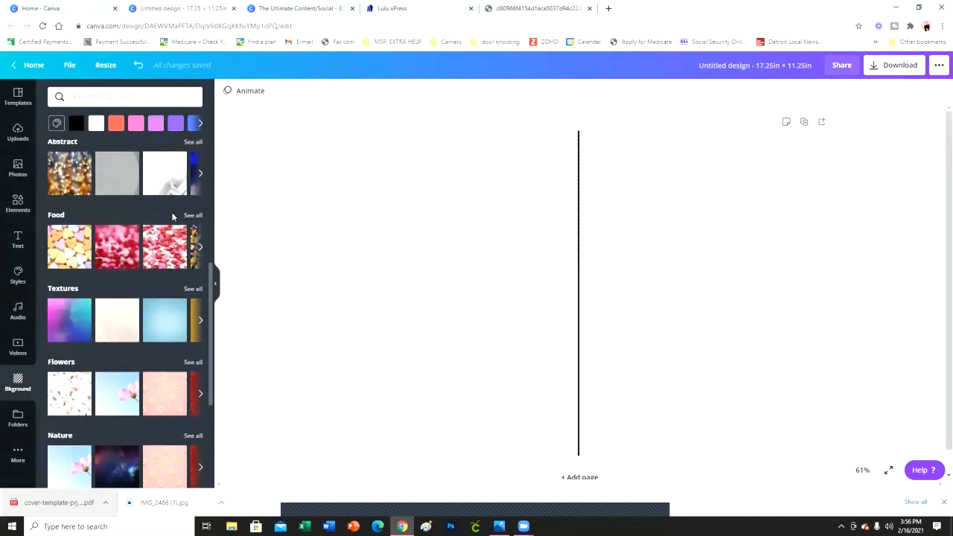
scroll(173, 215, "down", 3)
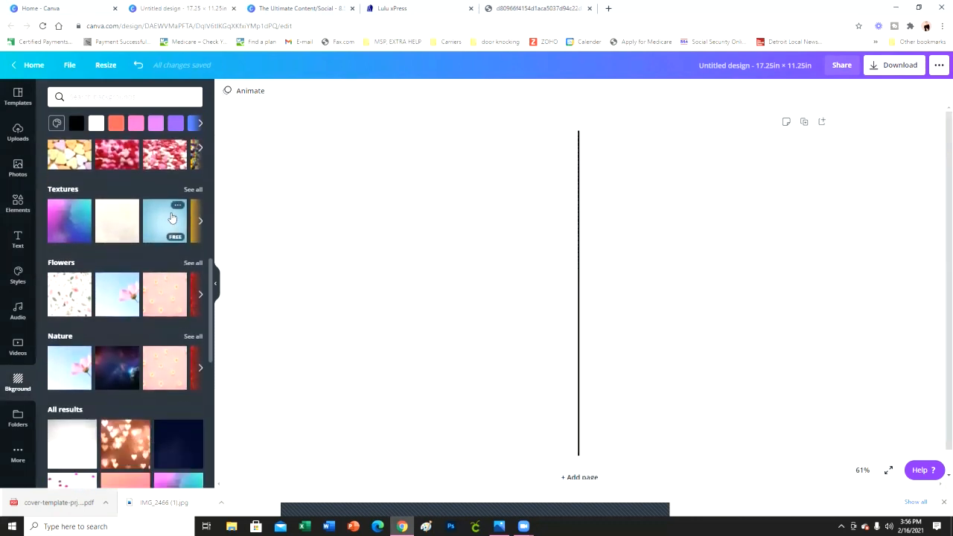
left_click(66, 301)
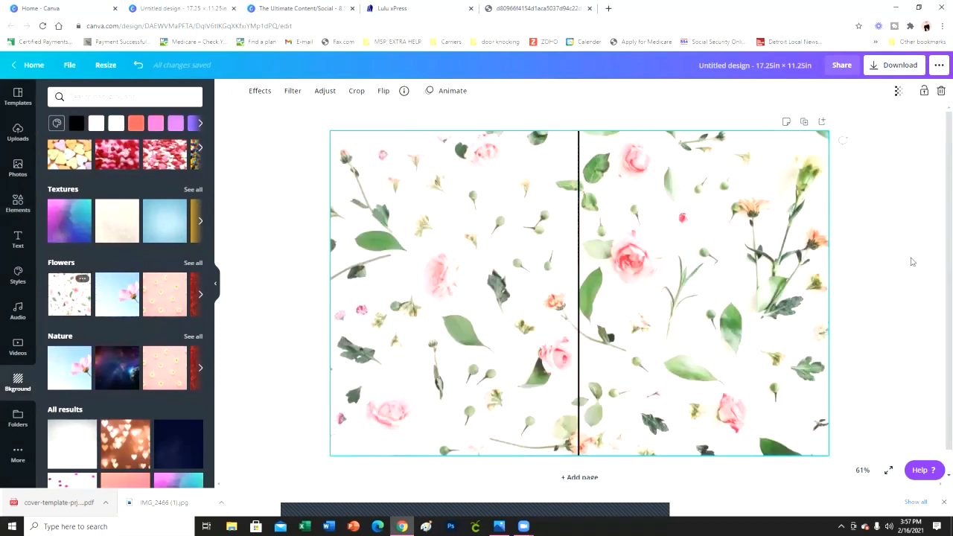
Open the uploaded images and browse them for the Angel B. Designs logo
left_click(895, 231)
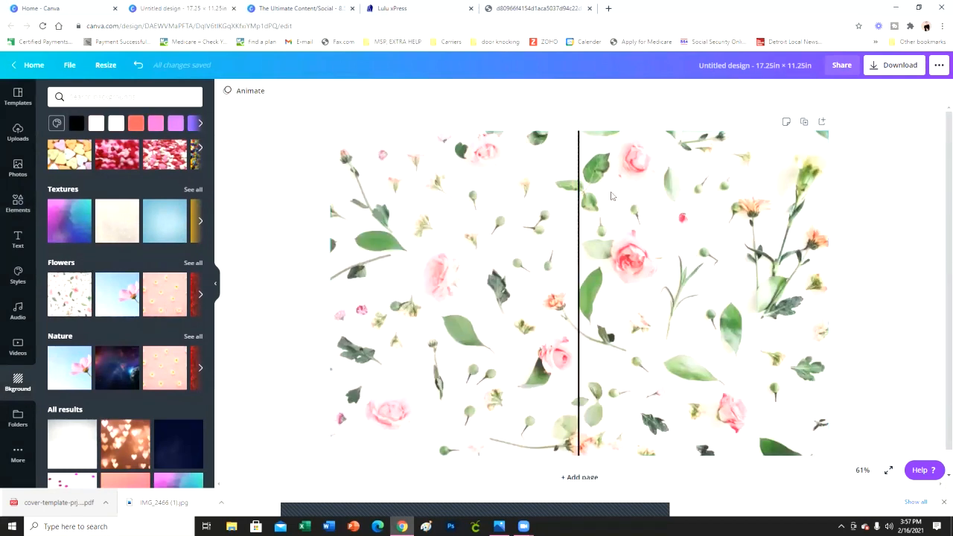
left_click(18, 137)
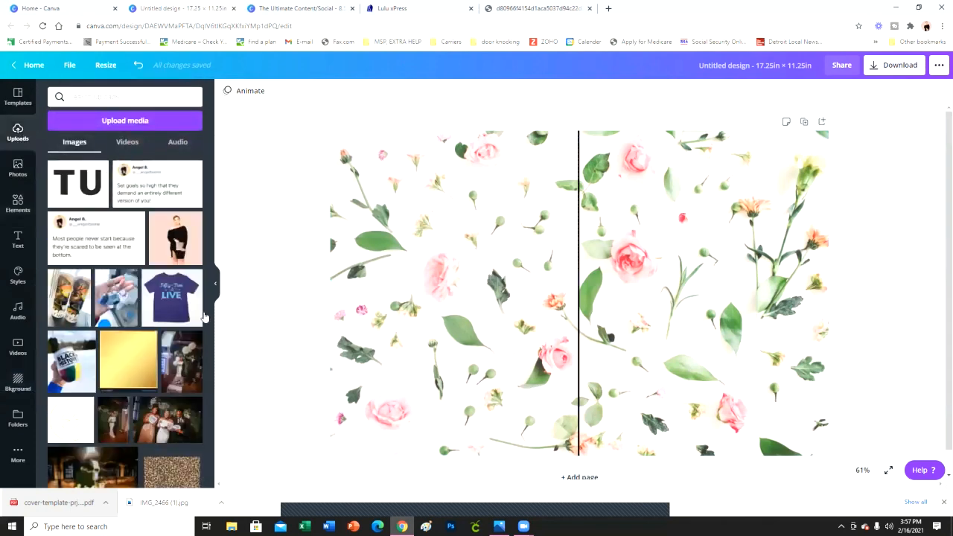
scroll(164, 350, "down", 10)
scroll(161, 364, "down", 8)
scroll(160, 365, "up", 3)
left_click(125, 300)
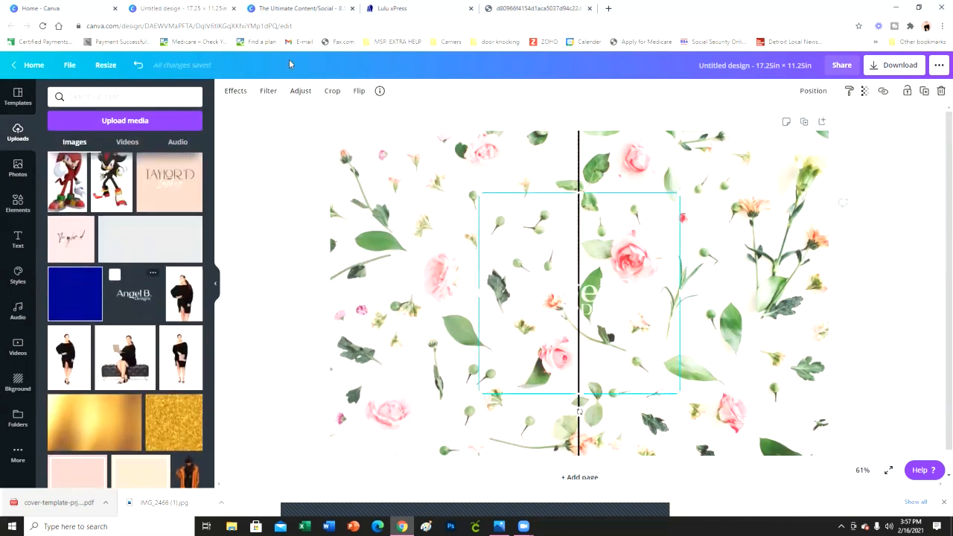
left_click_drag(618, 293, 726, 186)
key("Delete")
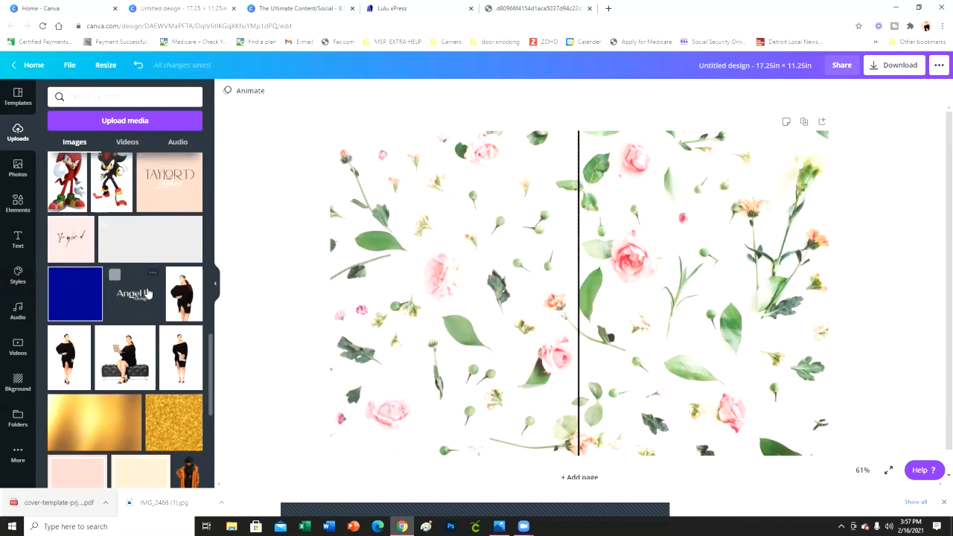
Add the black Angel B. Designs logo on pink from the uploads and remove its background
scroll(149, 283, "down", 3)
scroll(151, 280, "down", 1)
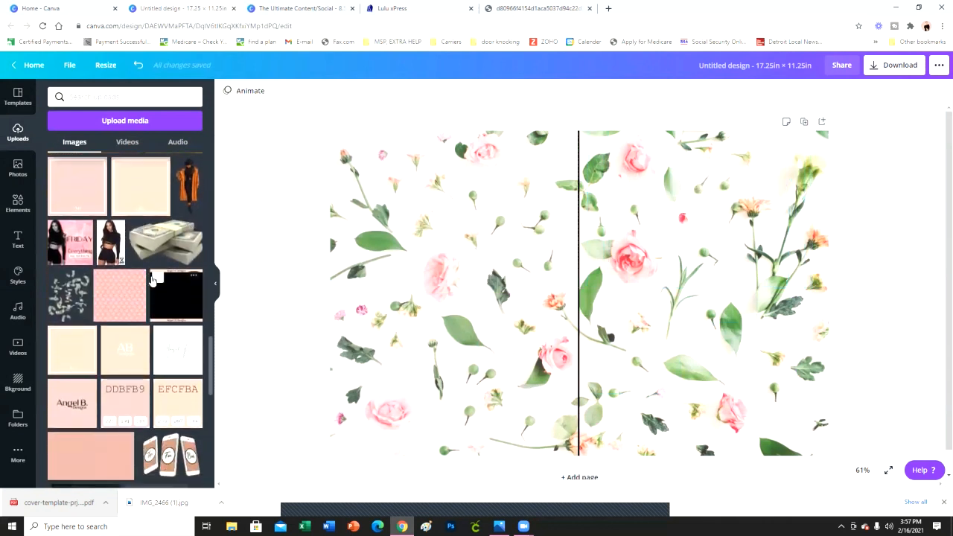
scroll(112, 335, "down", 1)
left_click(84, 350)
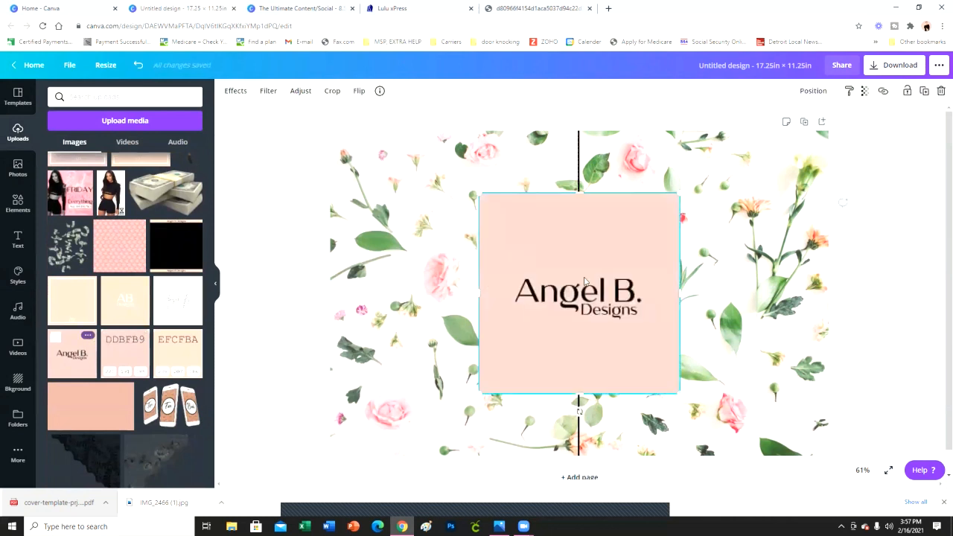
left_click(235, 92)
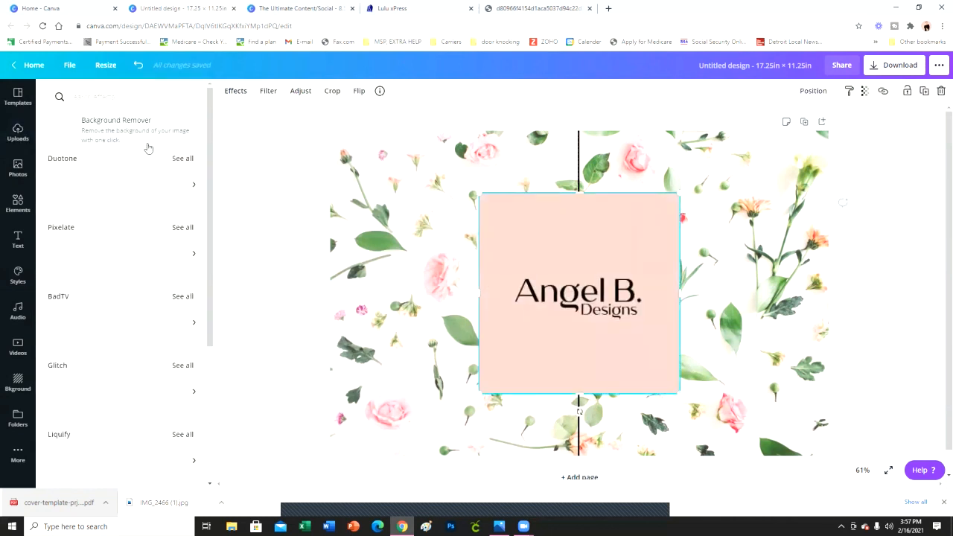
left_click(152, 143)
Crop the empty space above and below the Angel B. Designs logo and place it at the top of the front cover
left_click_drag(585, 191, 597, 259)
left_click_drag(583, 393, 583, 329)
left_click_drag(618, 296, 733, 168)
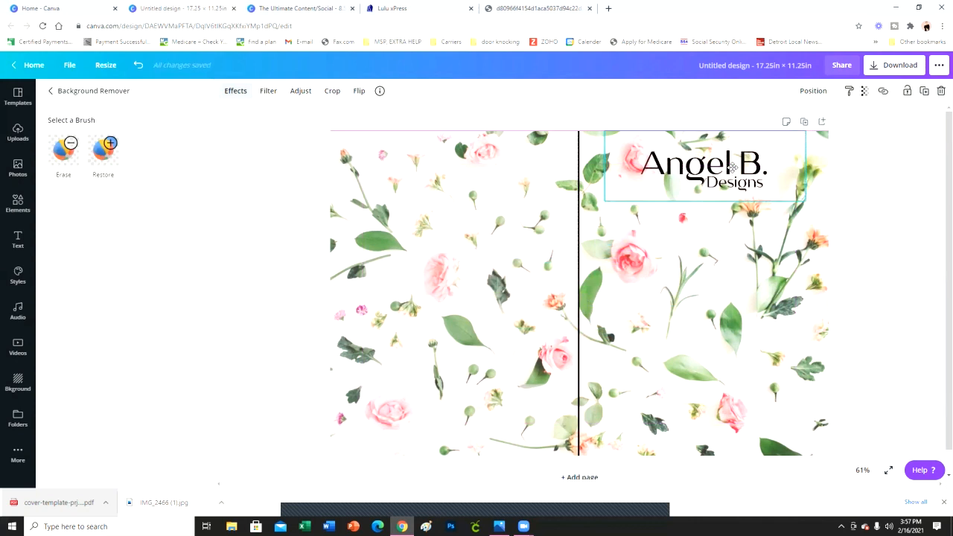
left_click(916, 273)
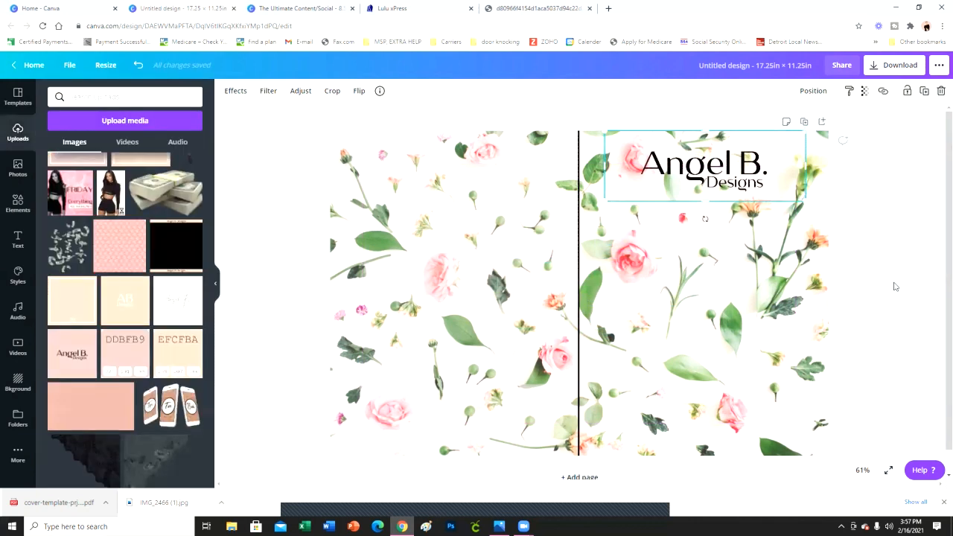
Add the recently used square shape and stretch it over the whole cover, about 18.6 × 11.6 in
left_click(794, 290)
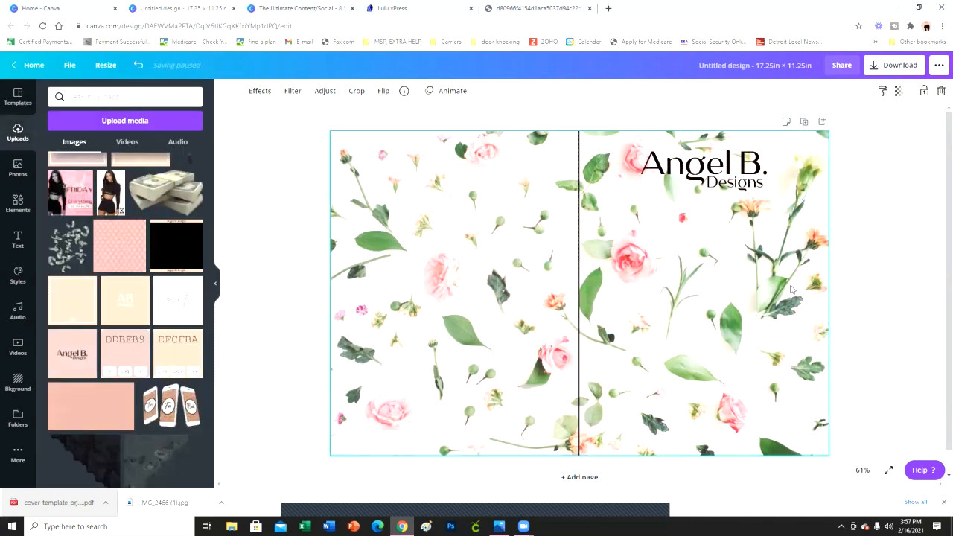
left_click(17, 200)
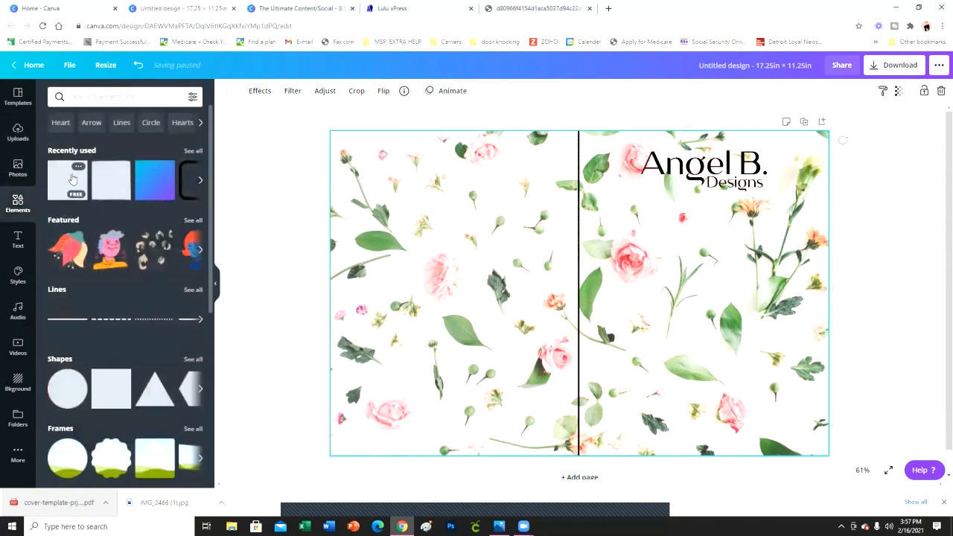
left_click(73, 179)
left_click_drag(475, 294, 306, 293)
left_click_drag(500, 192, 502, 119)
left_click_drag(669, 255, 866, 254)
left_click_drag(592, 429, 589, 457)
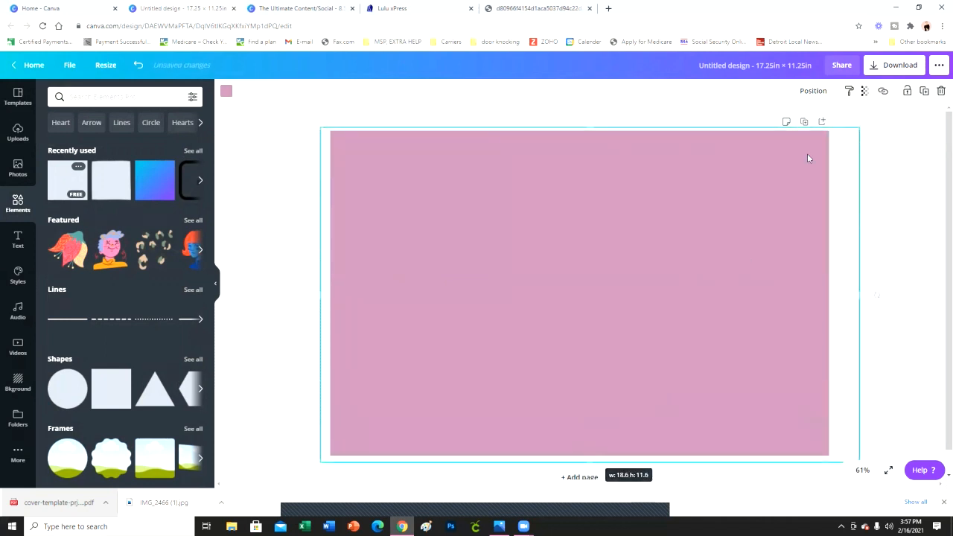
Send the full-cover shape backward, behind the Angel B. Designs logo
left_click(824, 96)
left_click(775, 123)
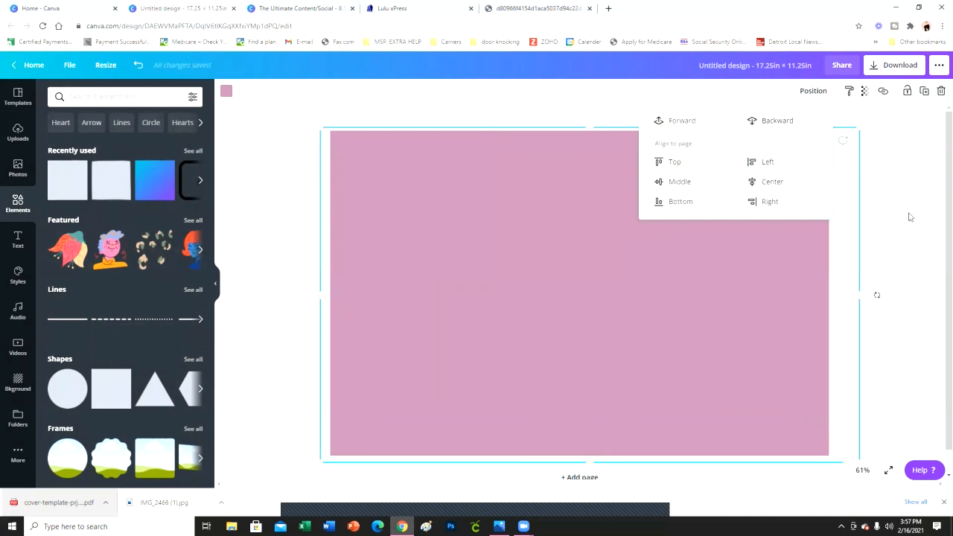
left_click(914, 219)
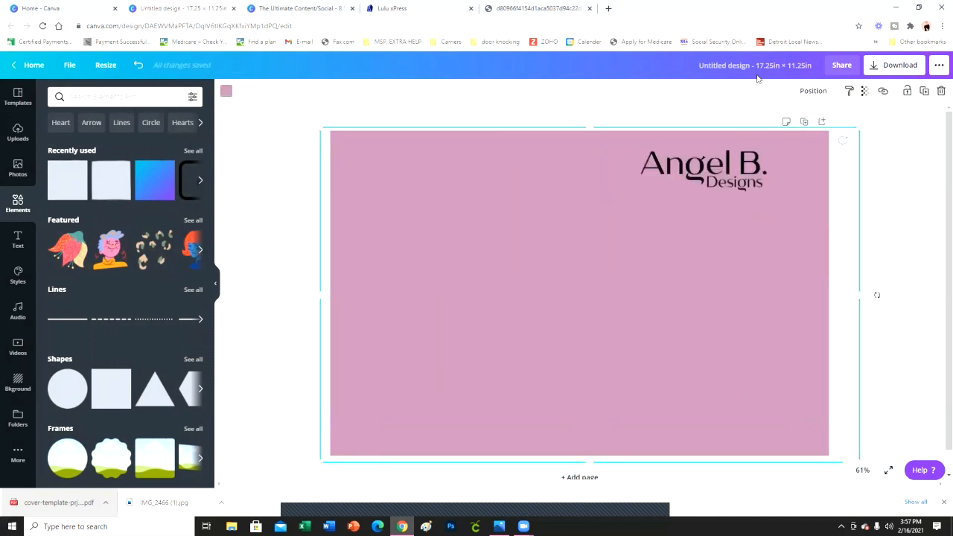
Recolor the full-cover shape white and set its transparency to 75
left_click(226, 91)
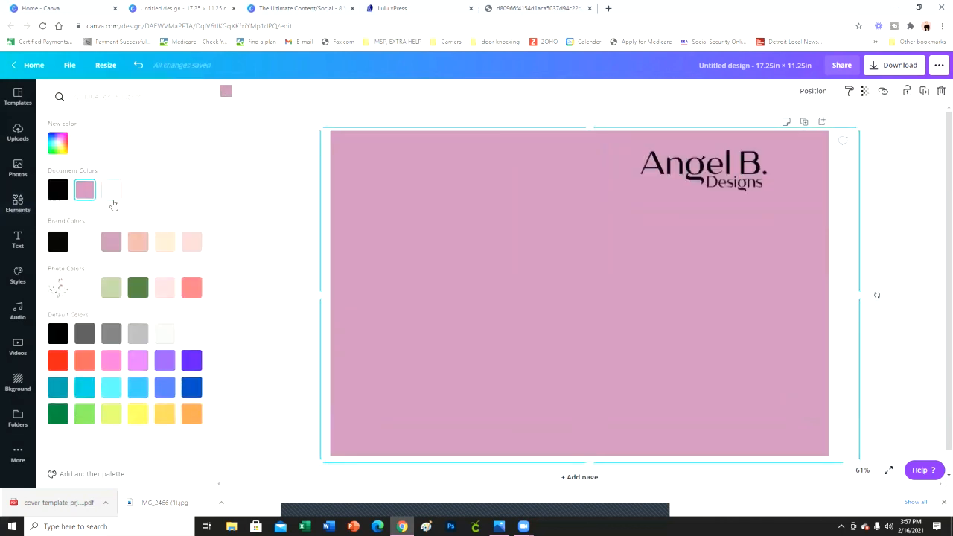
left_click(88, 244)
left_click(864, 91)
left_click_drag(834, 122, 819, 129)
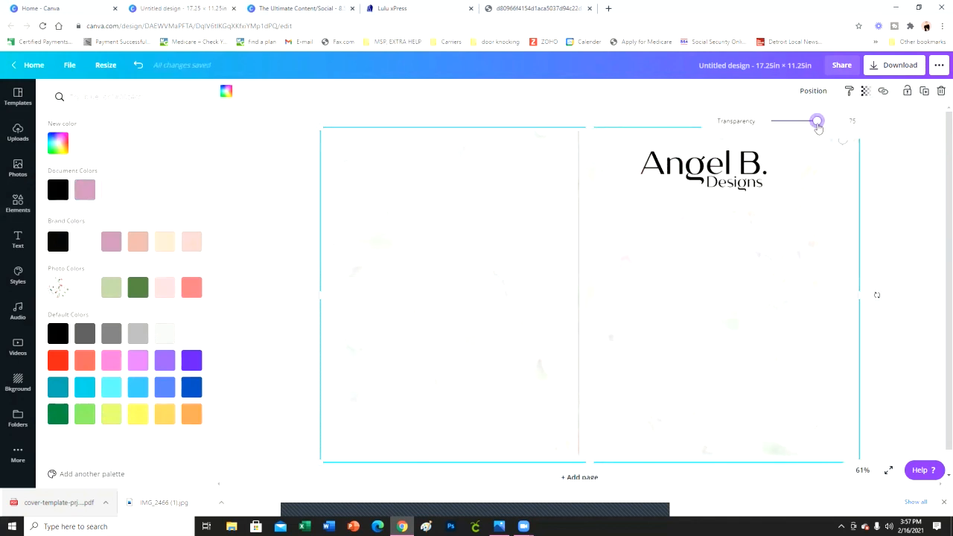
left_click(879, 202)
Add the uploaded illustration of the red-haired woman in a camel coat and place it on the front cover below the logo
left_click(18, 132)
scroll(149, 249, "up", 15)
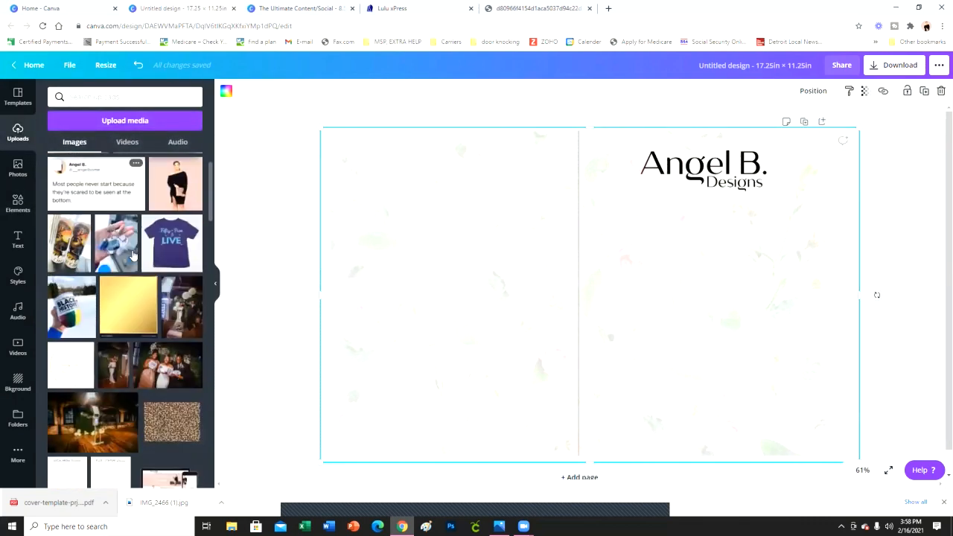
scroll(134, 260, "down", 15)
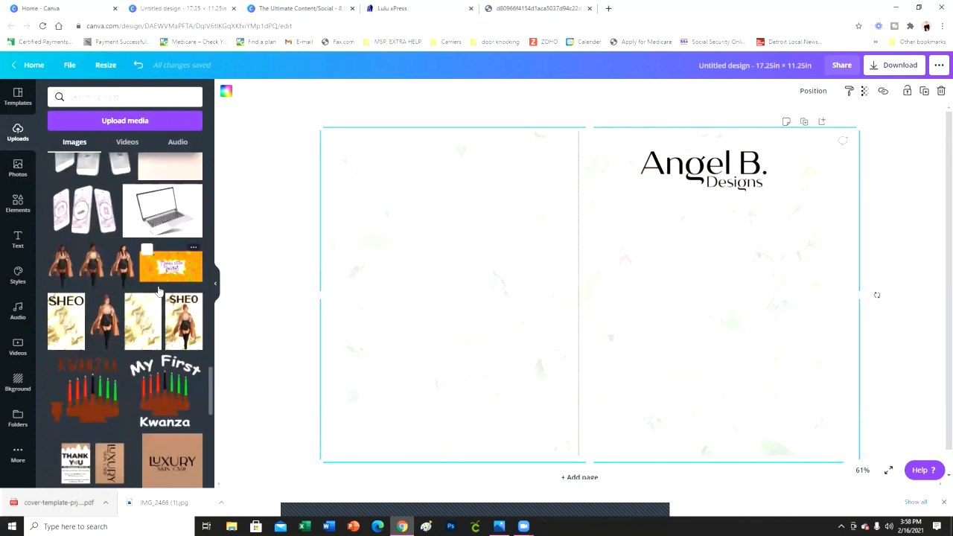
left_click(101, 326)
left_click_drag(583, 323, 669, 355)
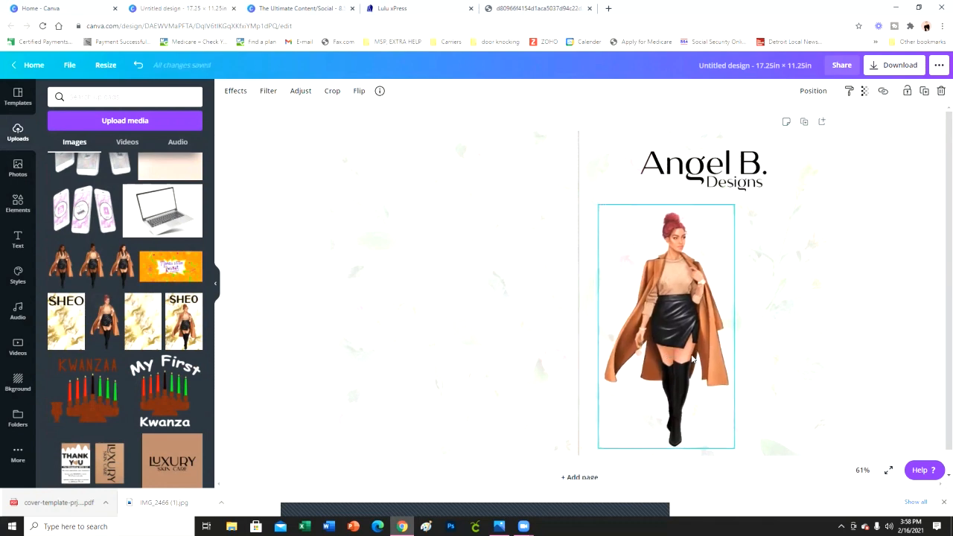
left_click(863, 324)
Add the uploaded illustration of the dark-haired woman, shrink it slightly, and arrange both women side by side on the front cover
scroll(127, 279, "down", 5)
scroll(128, 287, "up", 4)
scroll(128, 287, "up", 3)
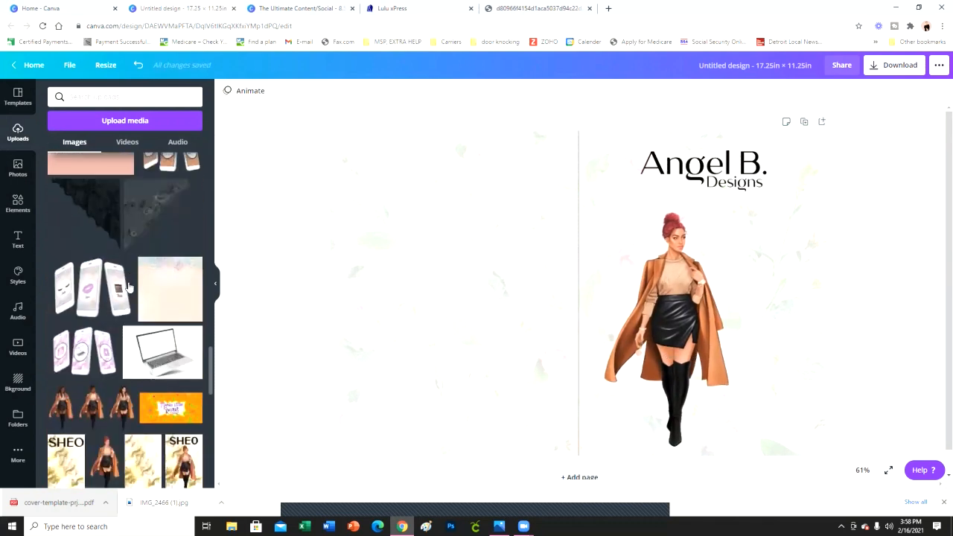
left_click(71, 402)
left_click_drag(580, 262, 751, 315)
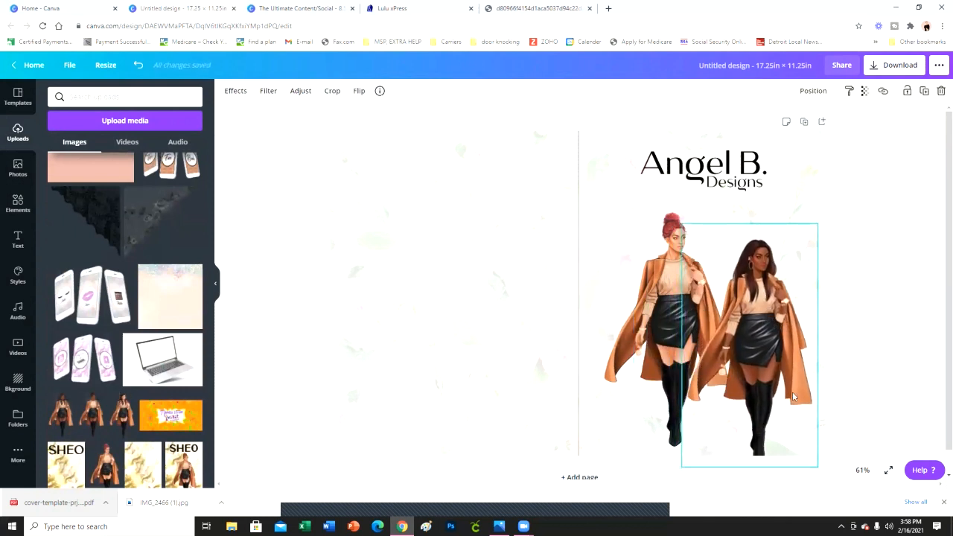
left_click_drag(812, 462, 808, 453)
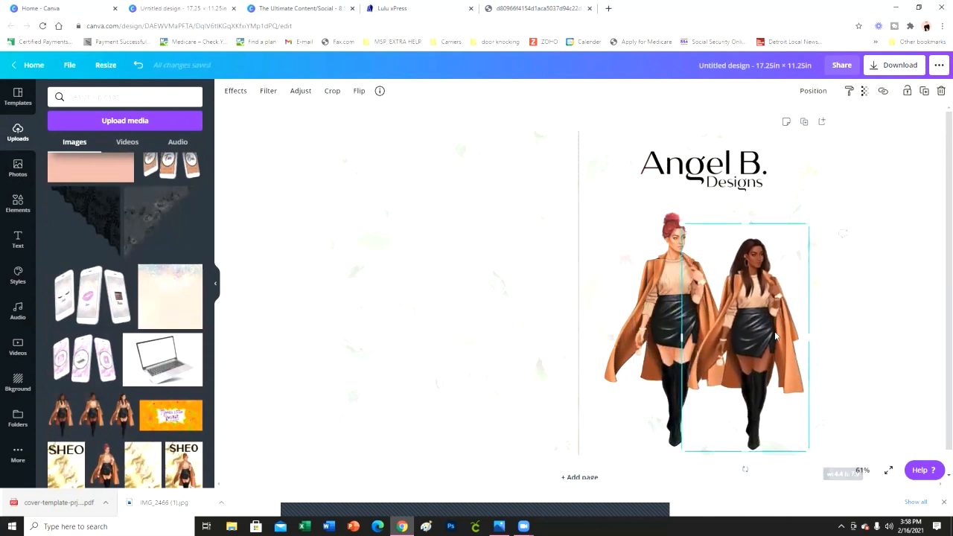
left_click_drag(742, 318, 762, 317)
left_click_drag(674, 328, 665, 328)
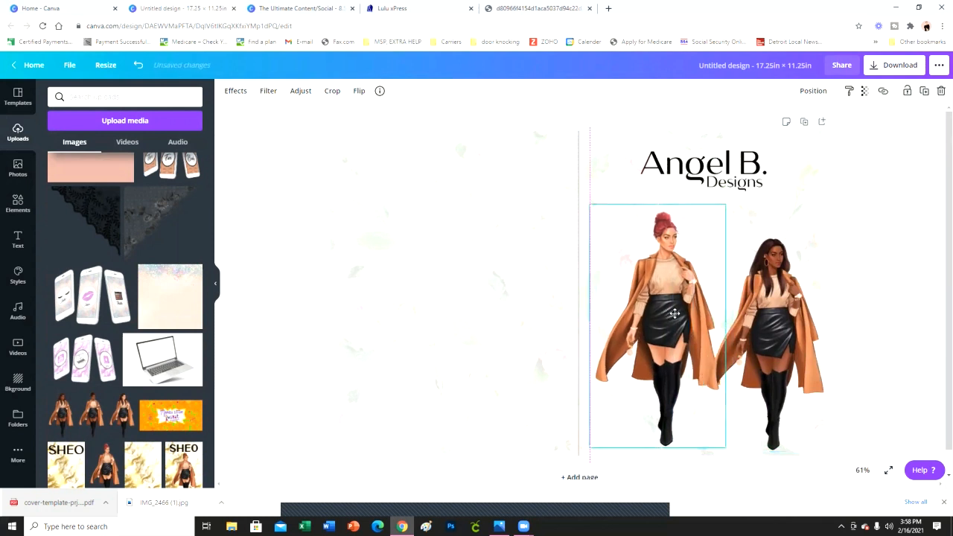
left_click(902, 331)
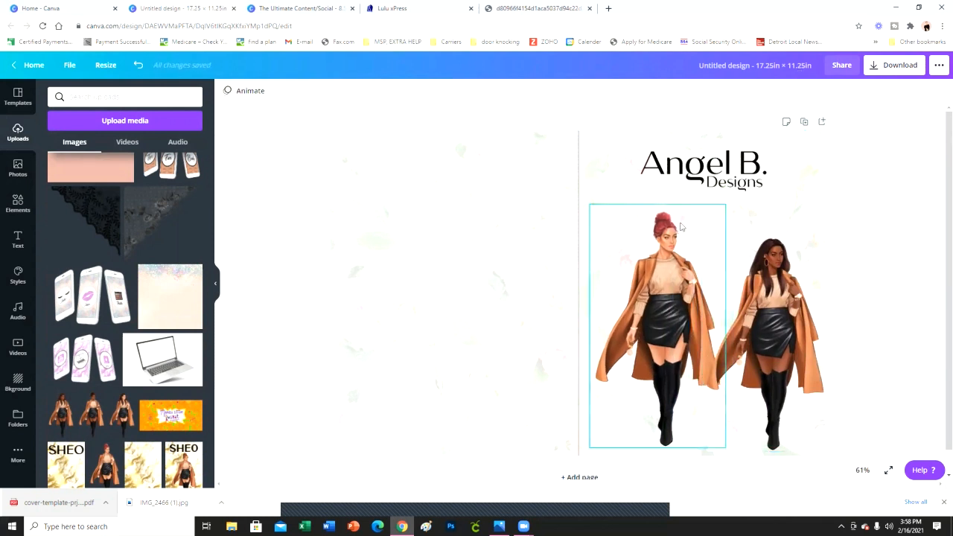
Send the white overlay behind the vertical dividing line and delete the line
left_click(540, 202)
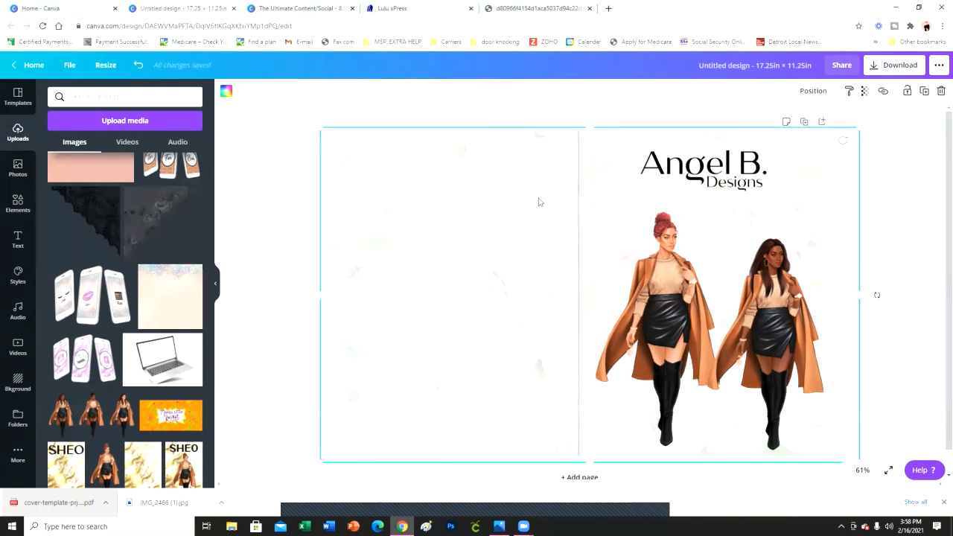
left_click(819, 97)
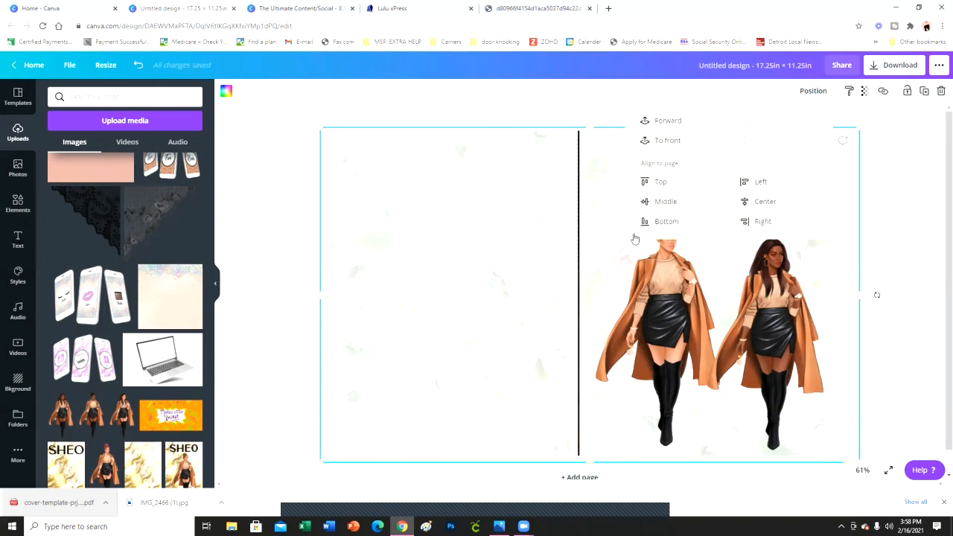
left_click(580, 239)
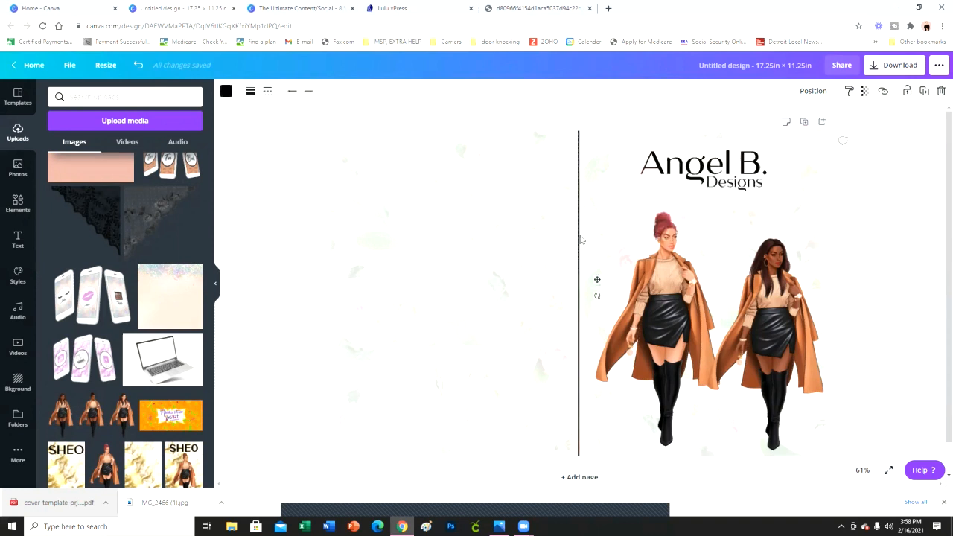
left_click(623, 120)
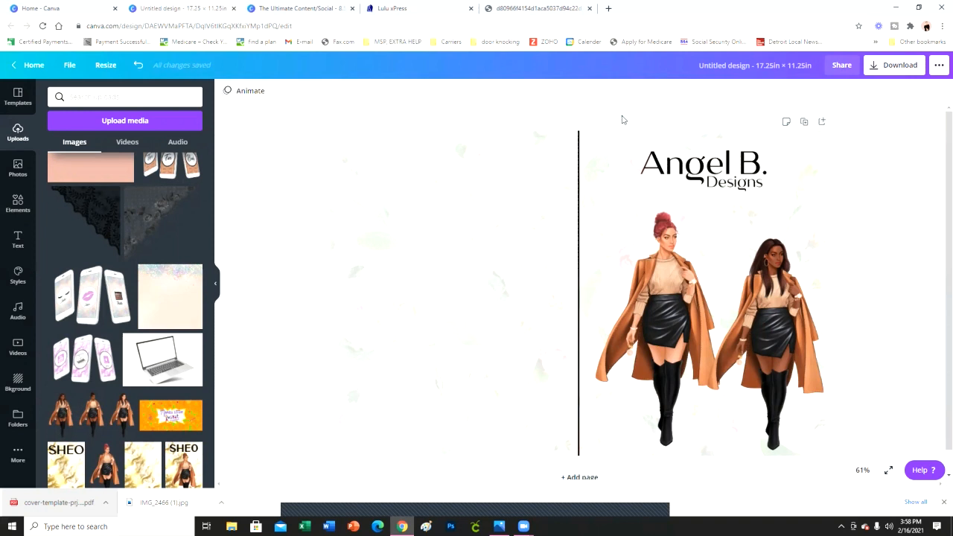
left_click(582, 189)
key("Delete")
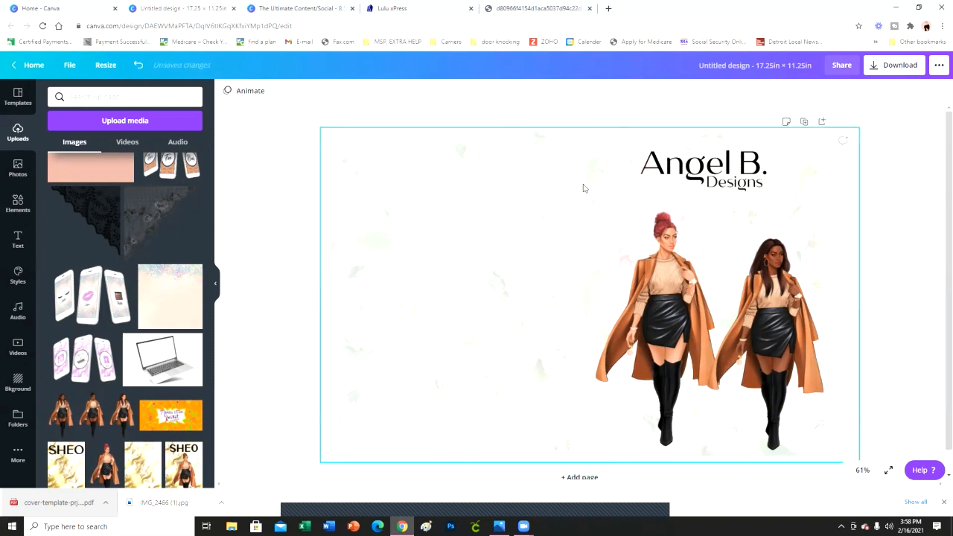
Open the cover's download options and set the file type to PDF Print
left_click(897, 67)
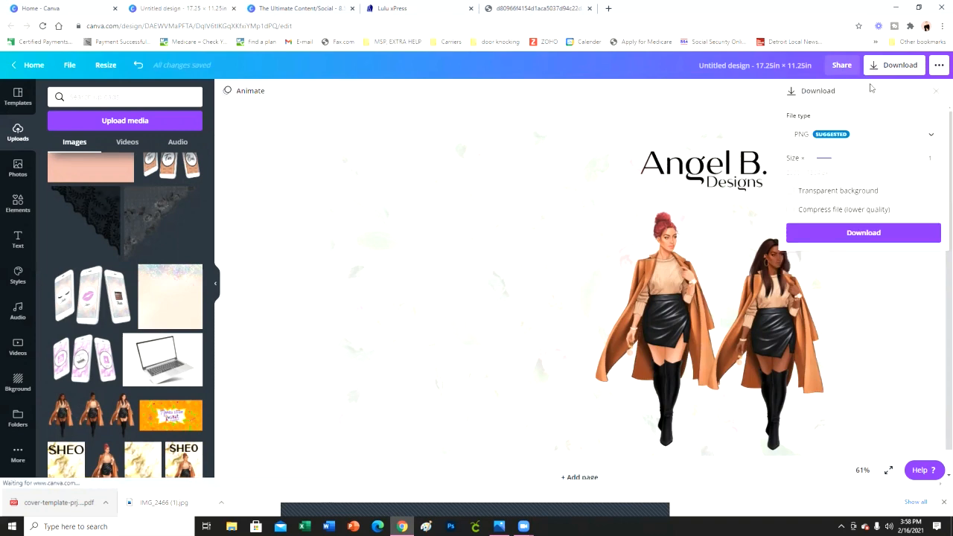
left_click(886, 234)
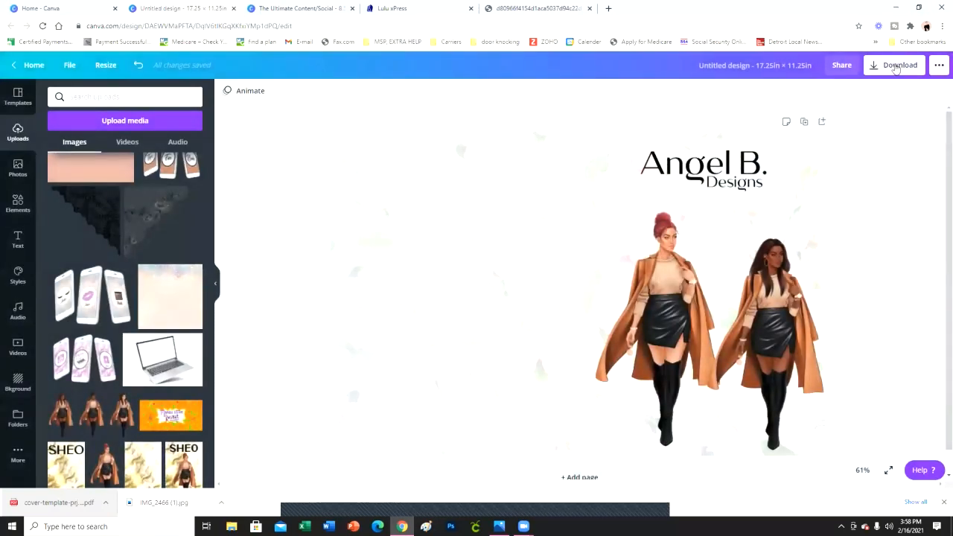
left_click(864, 138)
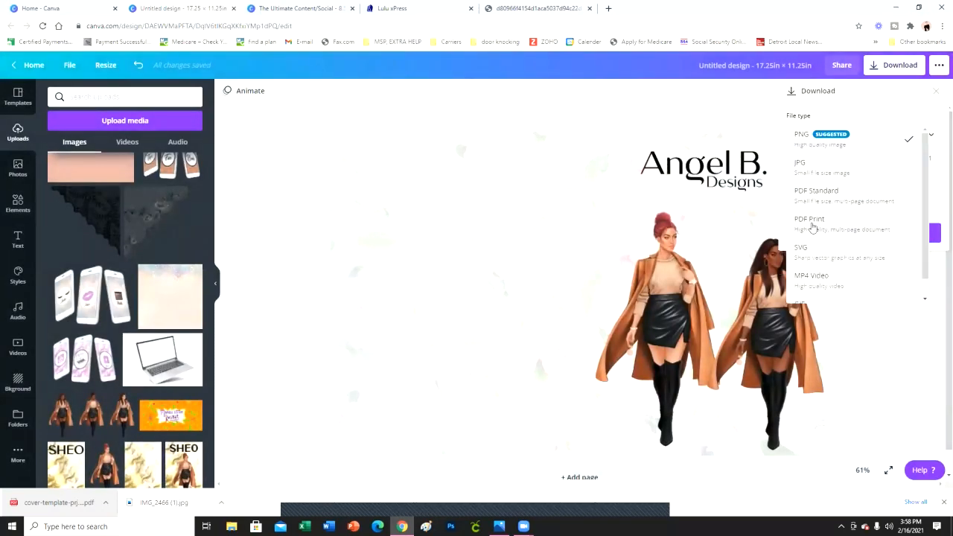
left_click(871, 87)
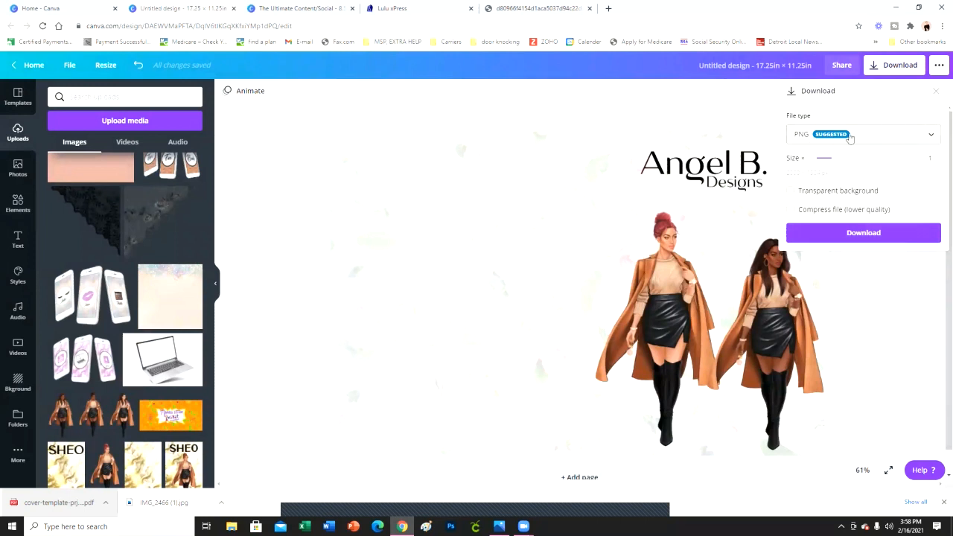
left_click(861, 137)
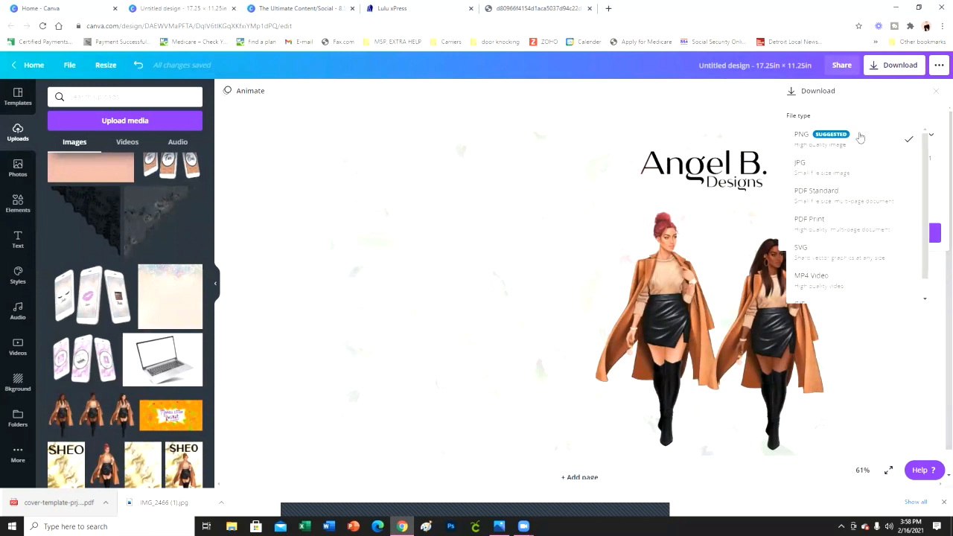
left_click(825, 225)
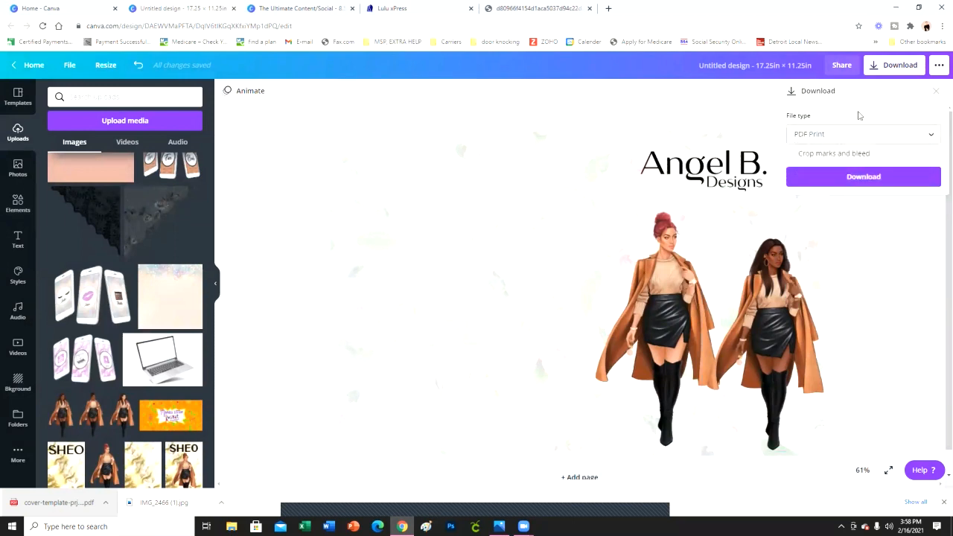
Download the cover as a PDF Print file and open the downloaded PDF to check it
left_click(892, 178)
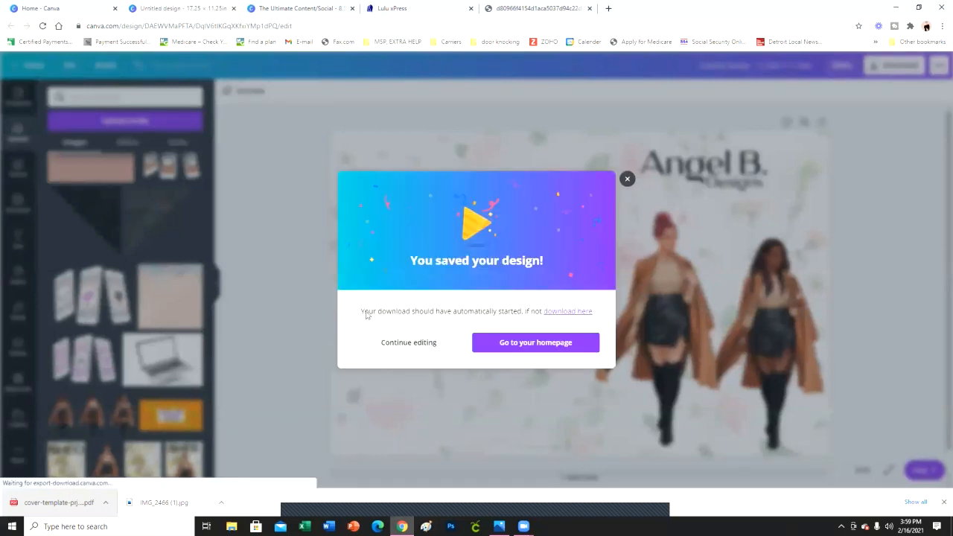
left_click(112, 506)
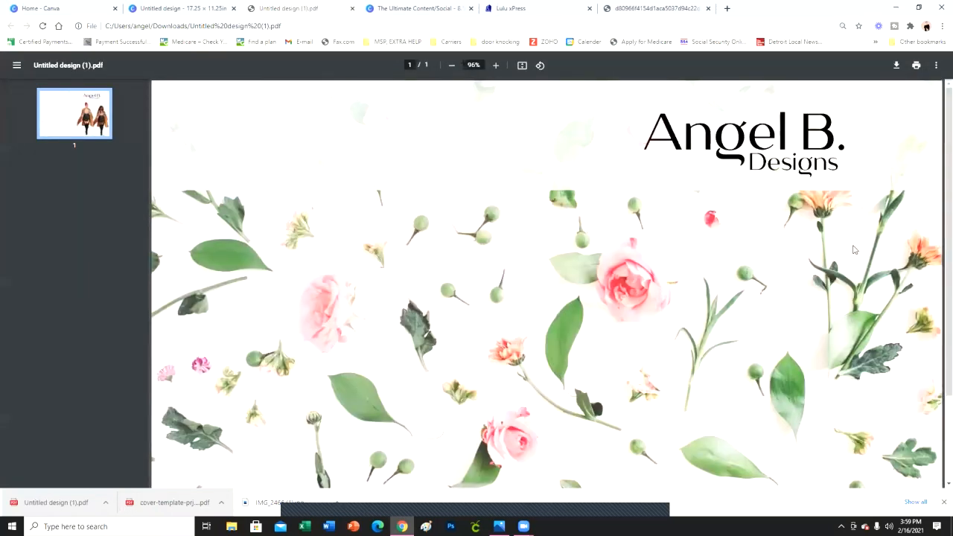
scroll(849, 250, "down", 2)
scroll(844, 248, "up", 2)
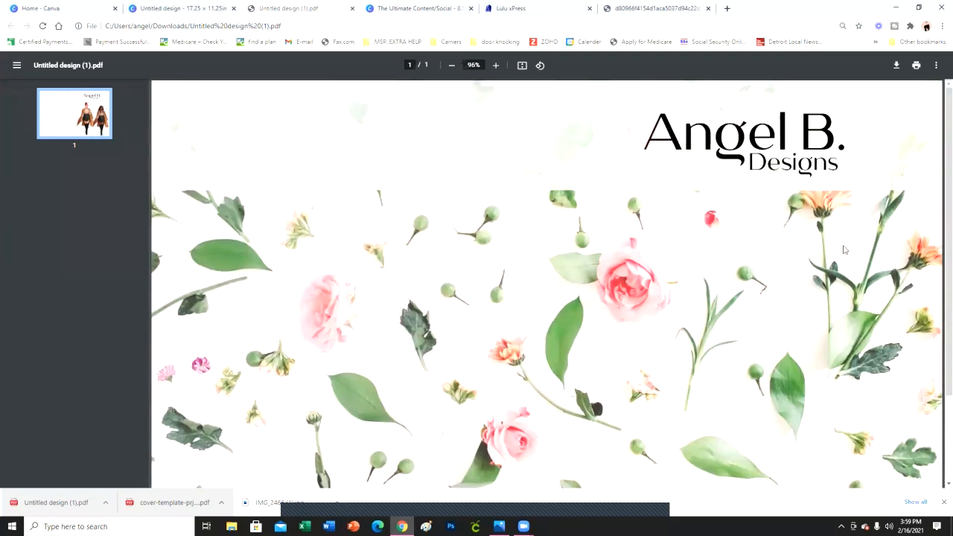
Save the opened cover PDF to the Desktop as Untitled design (1)
left_click(896, 65)
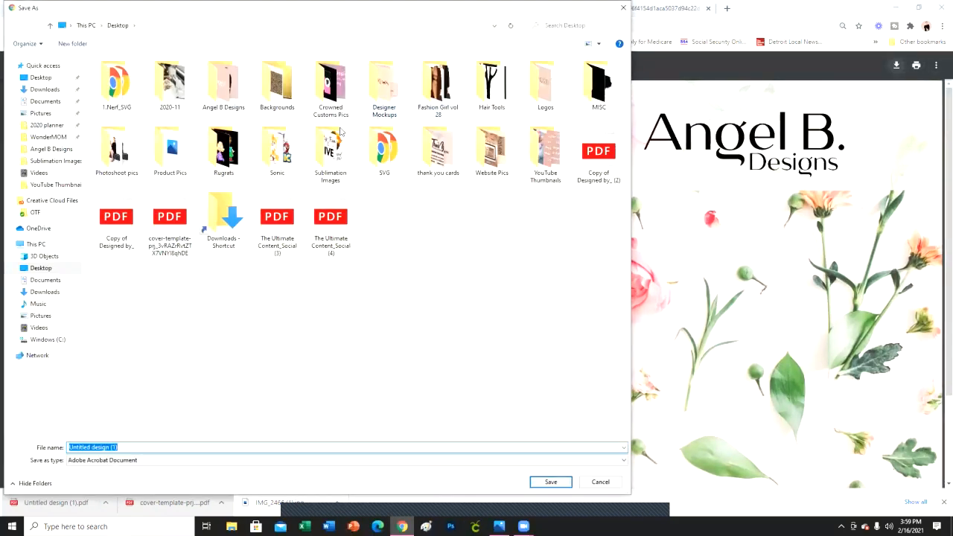
left_click(127, 447)
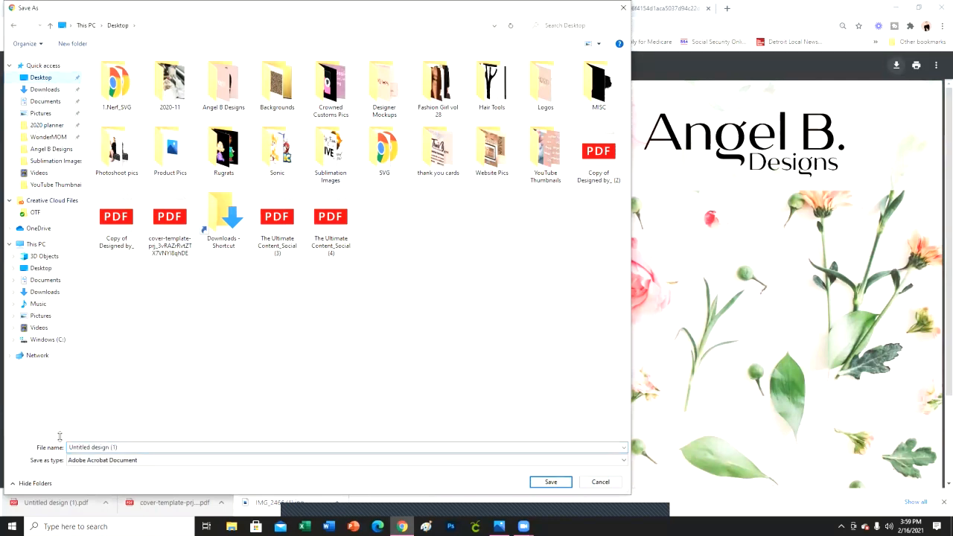
left_click(552, 482)
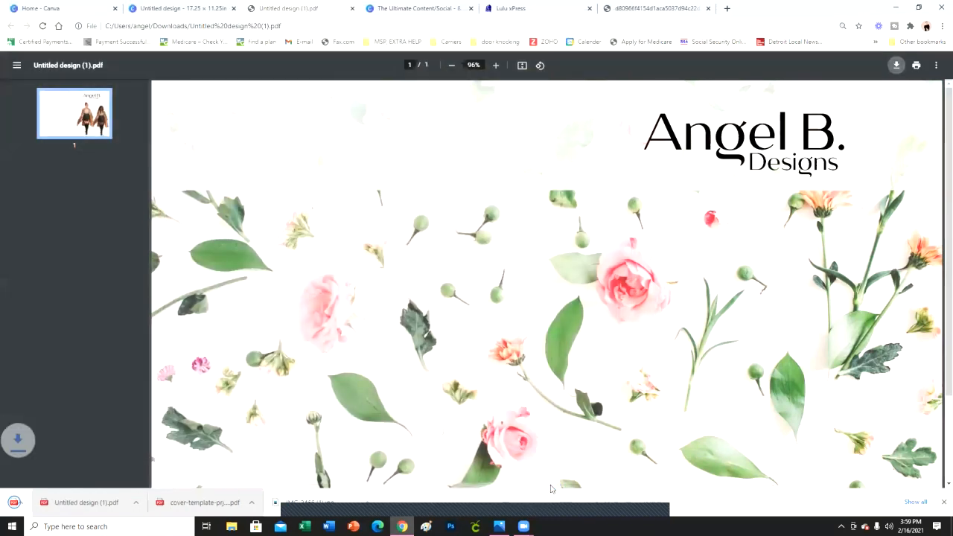
Switch to Lulu xPress and upload Untitled design (1).pdf from the Desktop as the book cover
left_click(516, 8)
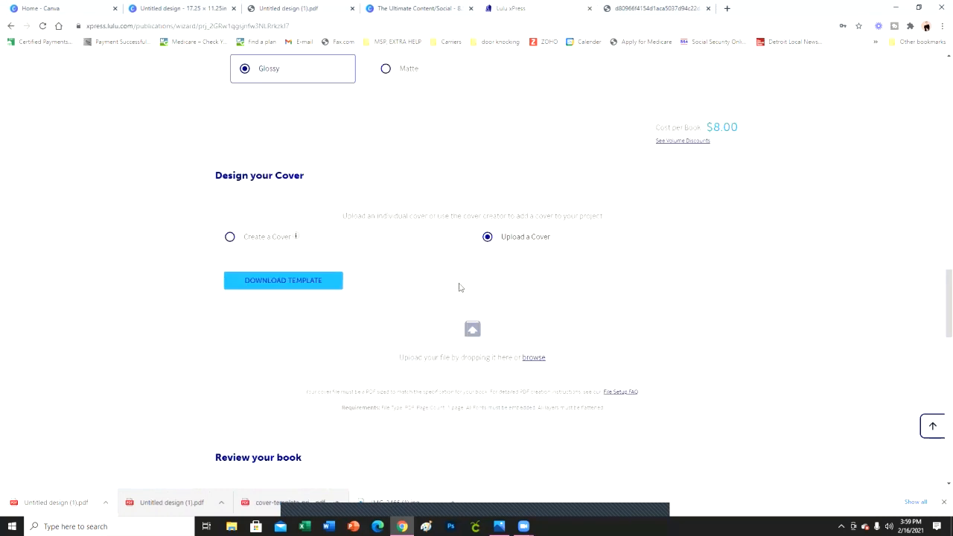
left_click(536, 360)
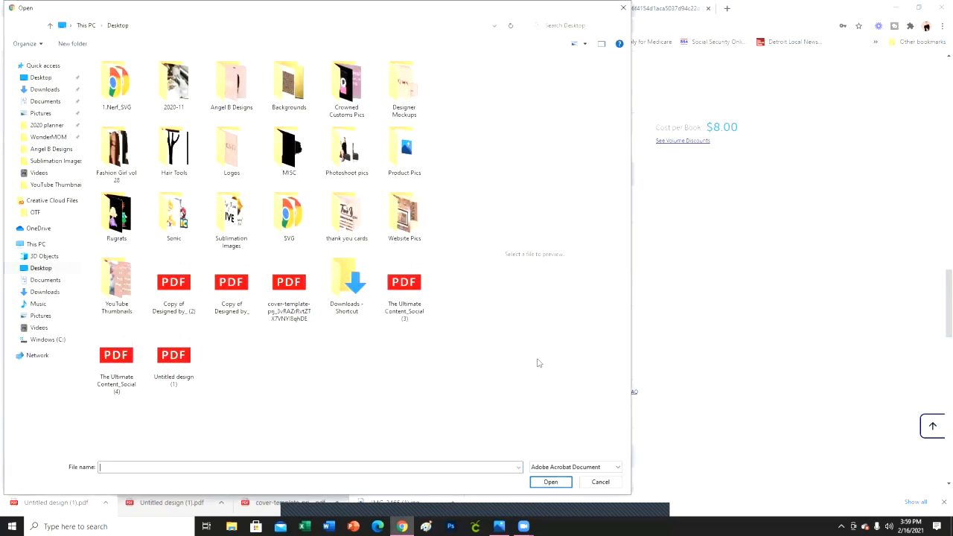
left_click(172, 356)
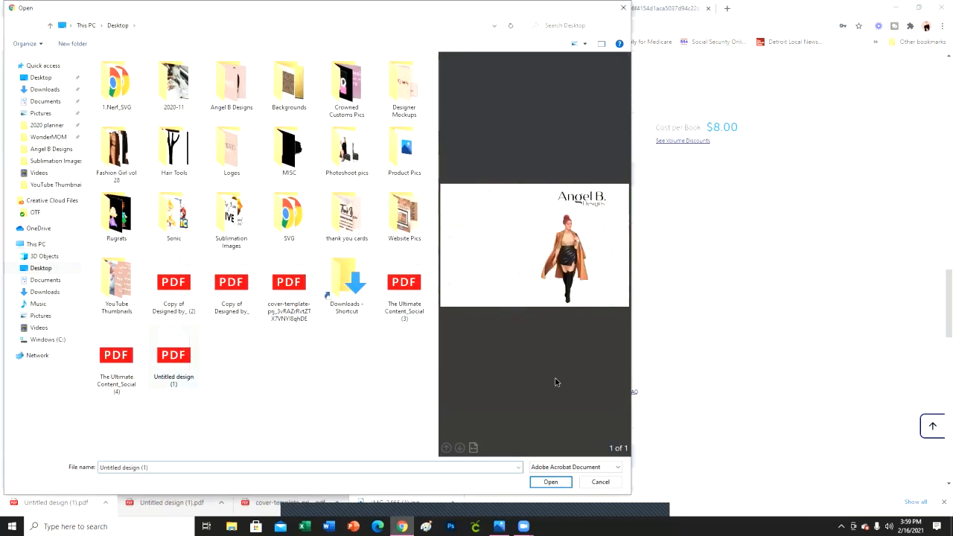
left_click(551, 483)
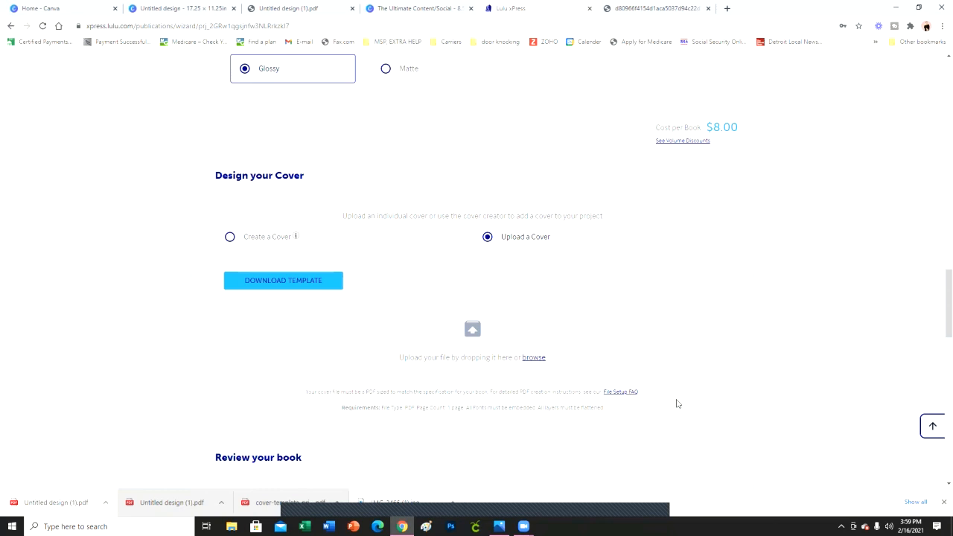
scroll(679, 404, "down", 2)
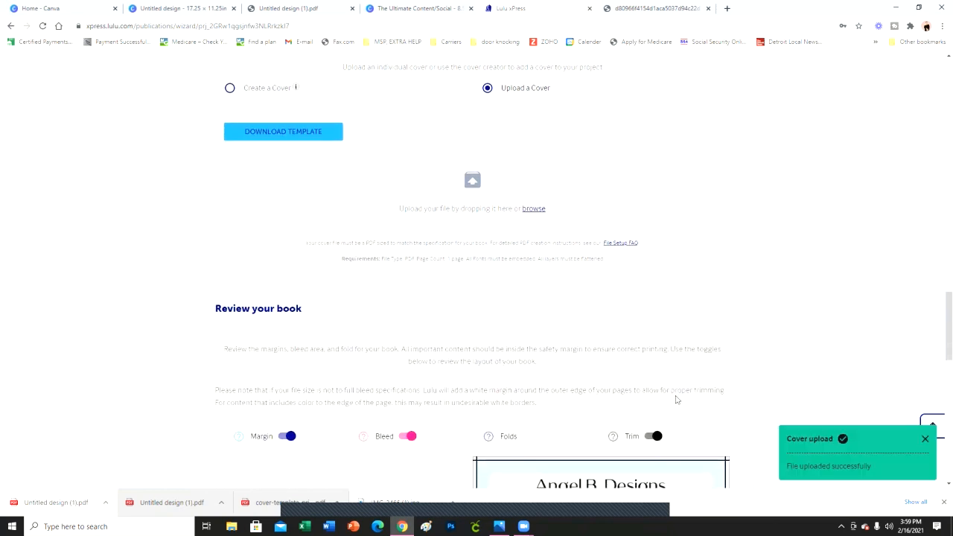
scroll(676, 400, "up", 1)
scroll(676, 396, "down", 2)
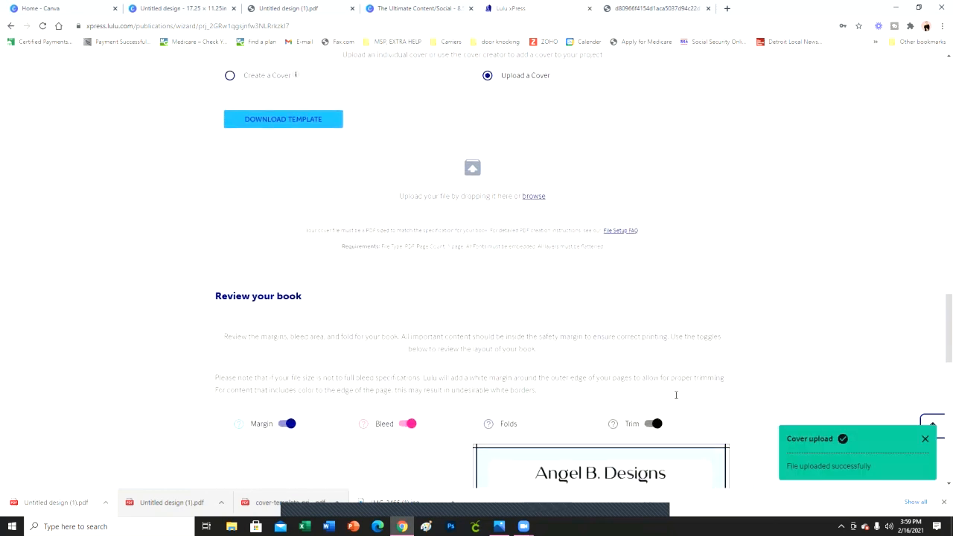
scroll(676, 400, "up", 2)
scroll(677, 400, "up", 4)
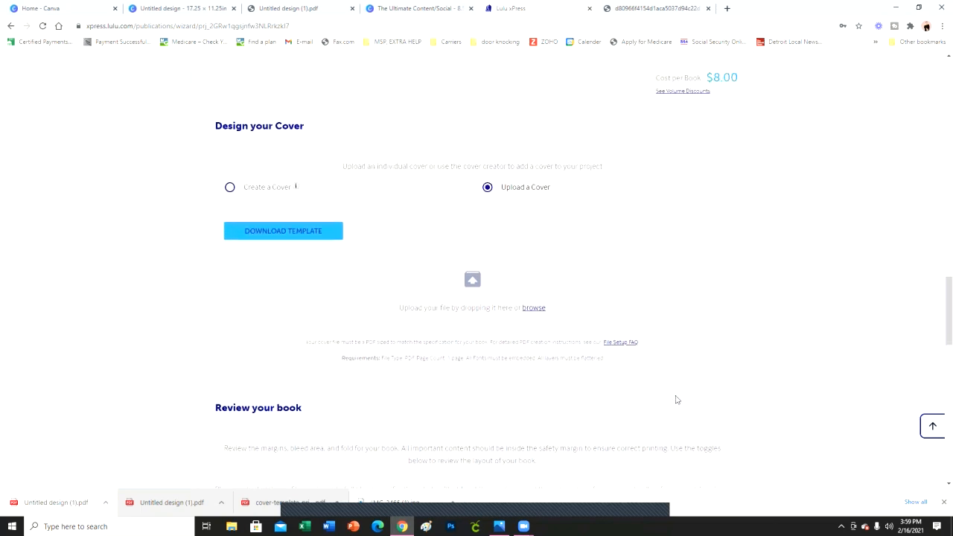
scroll(676, 400, "down", 2)
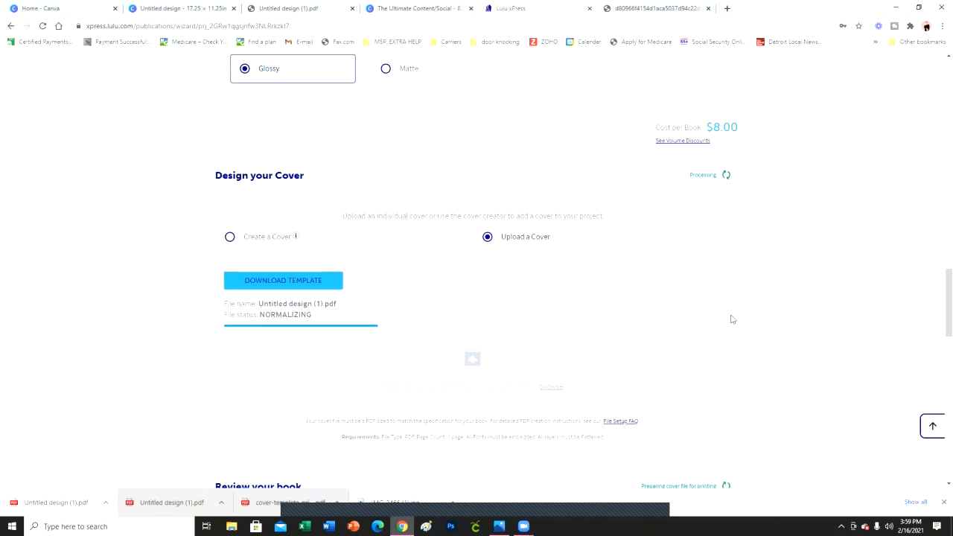
Examine the cover preview in the book review section against the margin, bleed, fold and trim guides
scroll(729, 317, "down", 3)
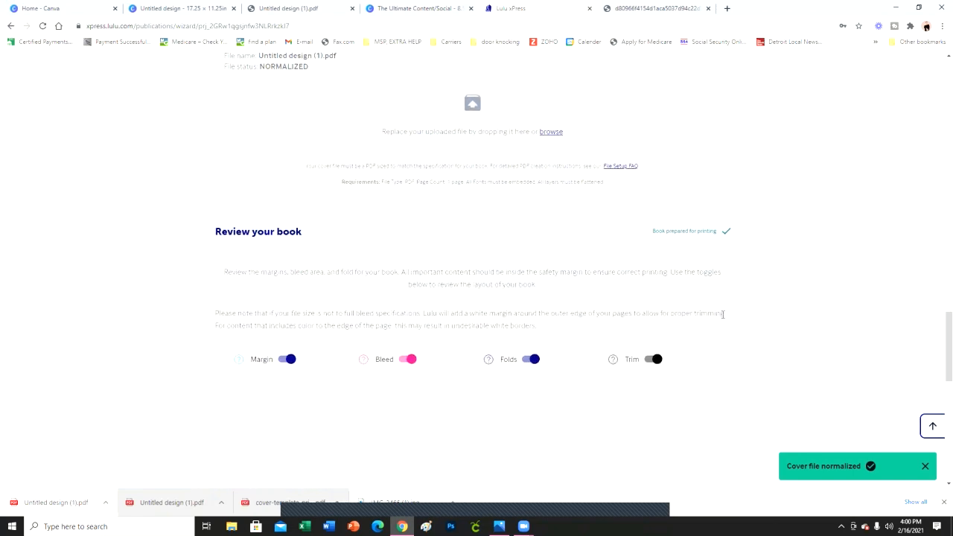
scroll(723, 315, "down", 4)
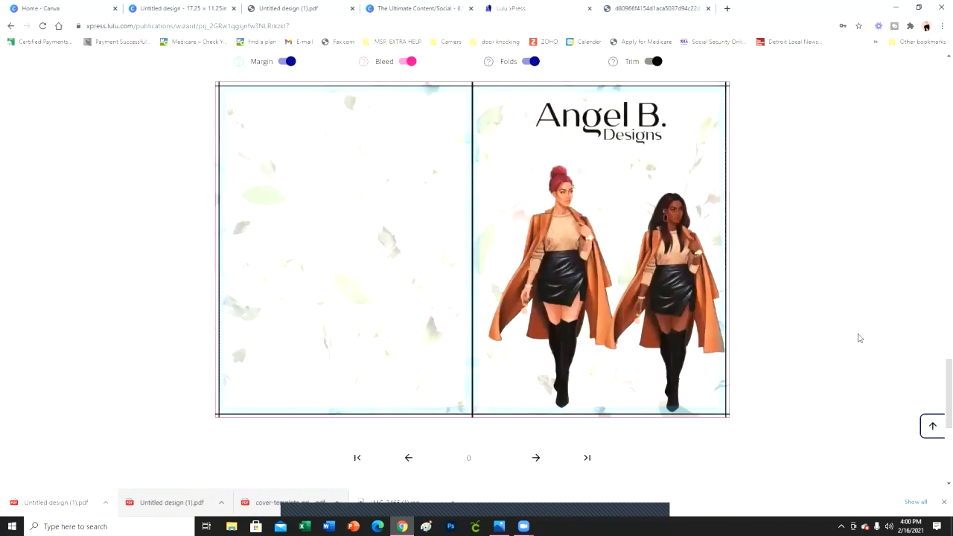
scroll(665, 291, "up", 1)
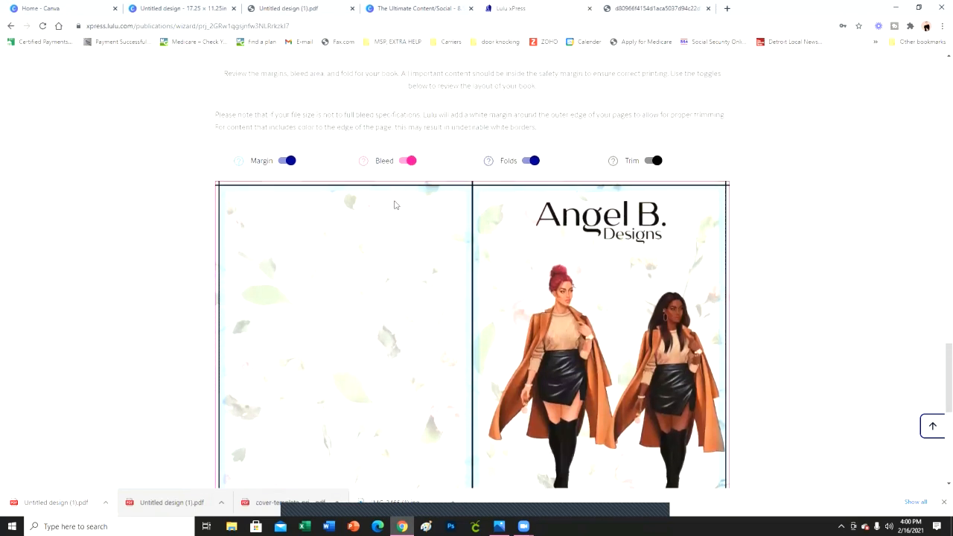
scroll(767, 350, "down", 1)
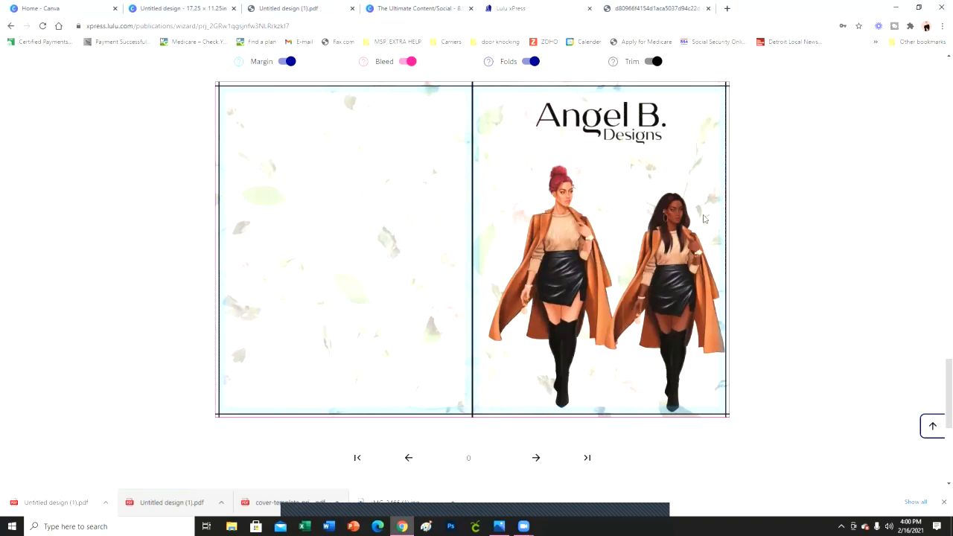
scroll(810, 370, "down", 2)
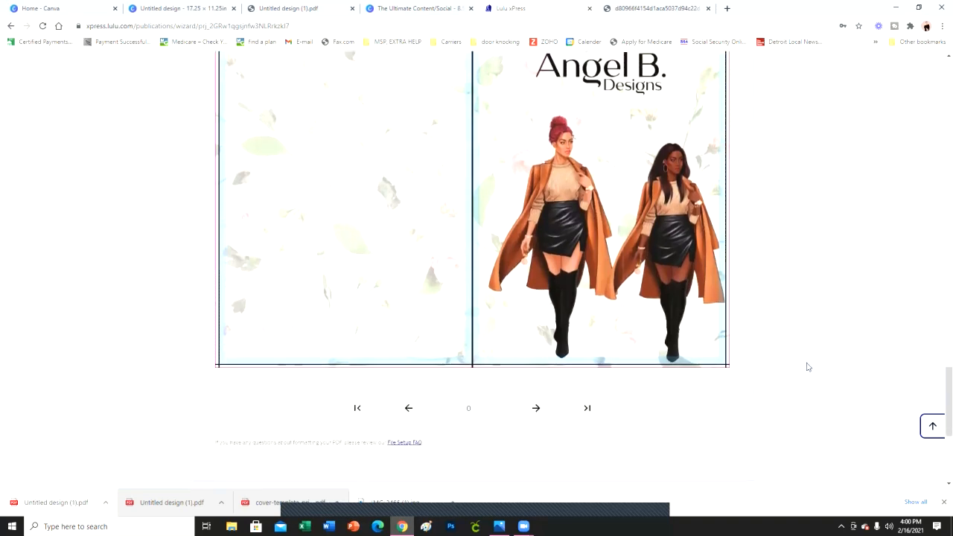
scroll(779, 367, "up", 3)
scroll(774, 366, "up", 1)
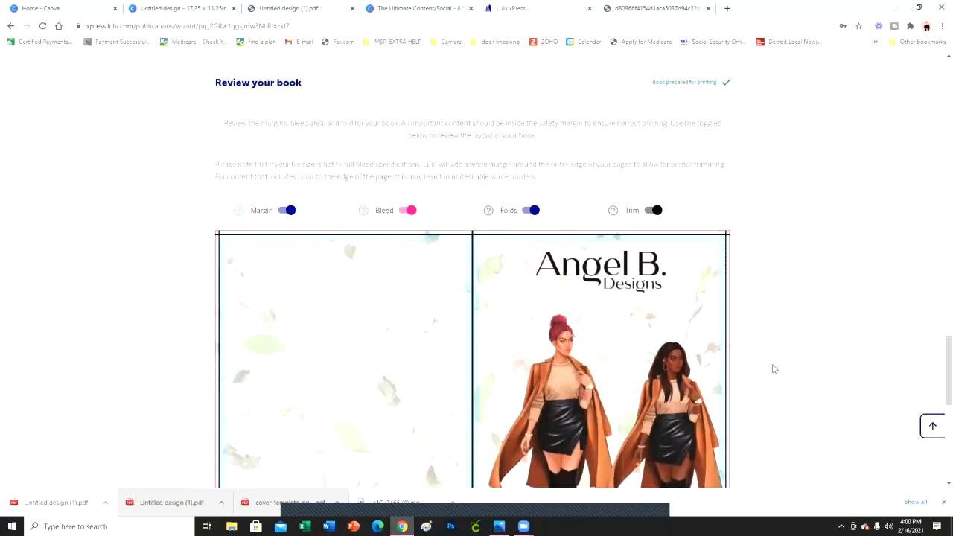
scroll(772, 366, "down", 2)
Page back and forth through the book preview to check the cover, title page and first content planner spread
left_click(536, 459)
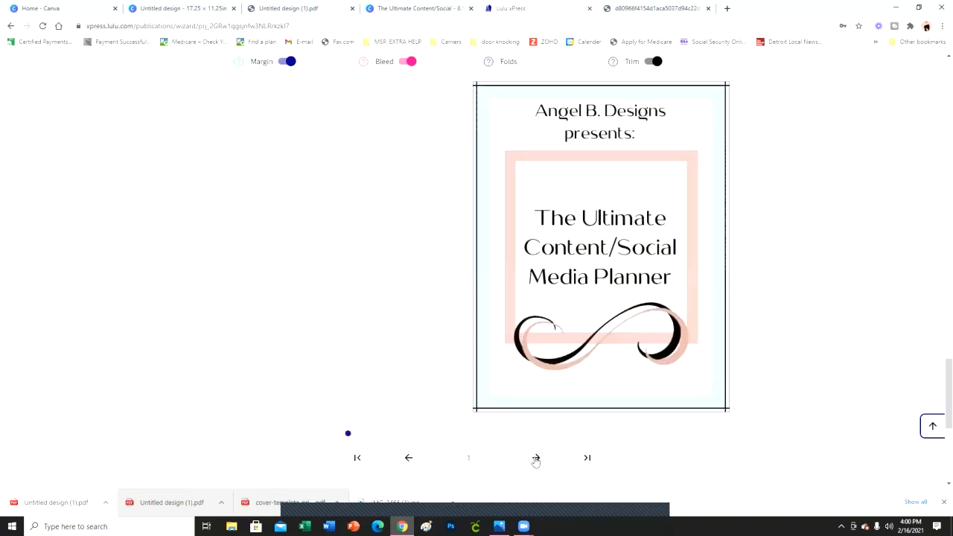
left_click(411, 460)
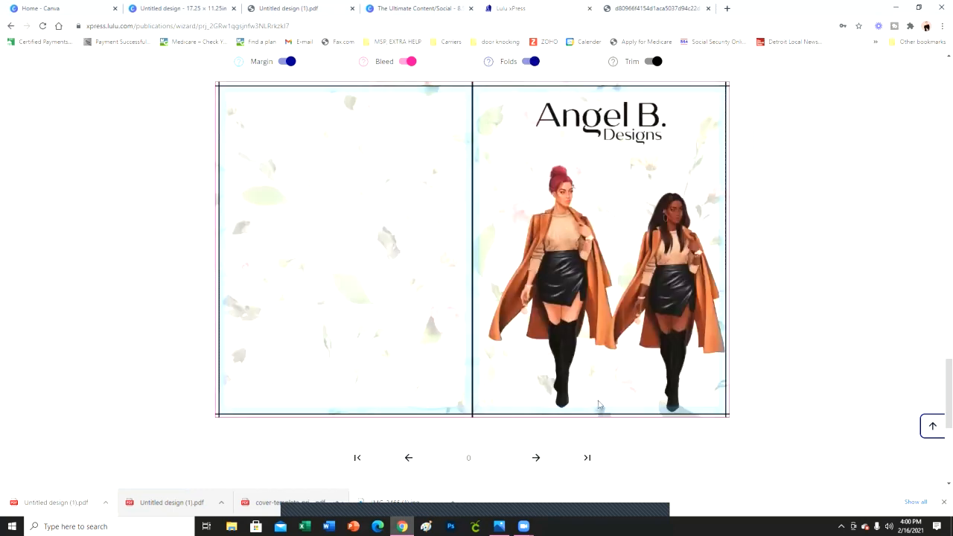
left_click(537, 458)
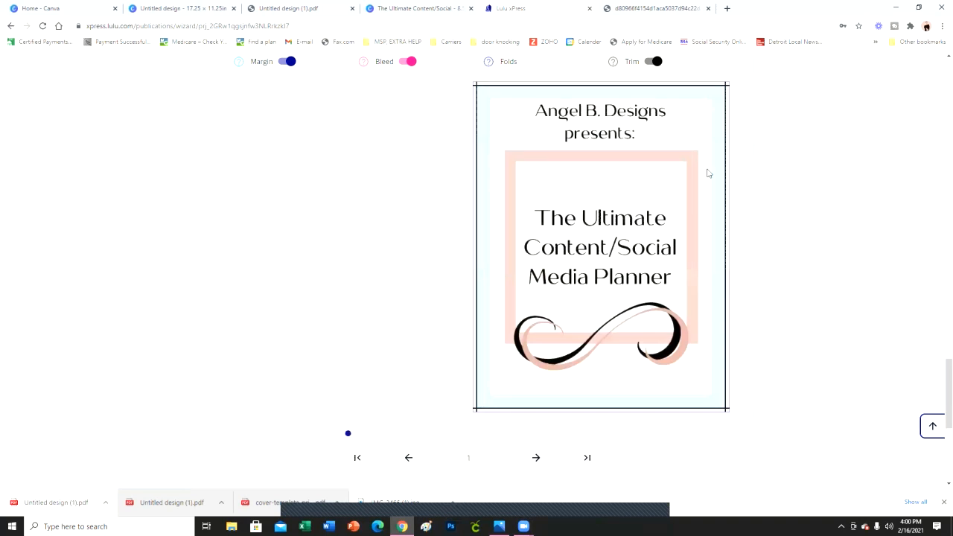
left_click(537, 458)
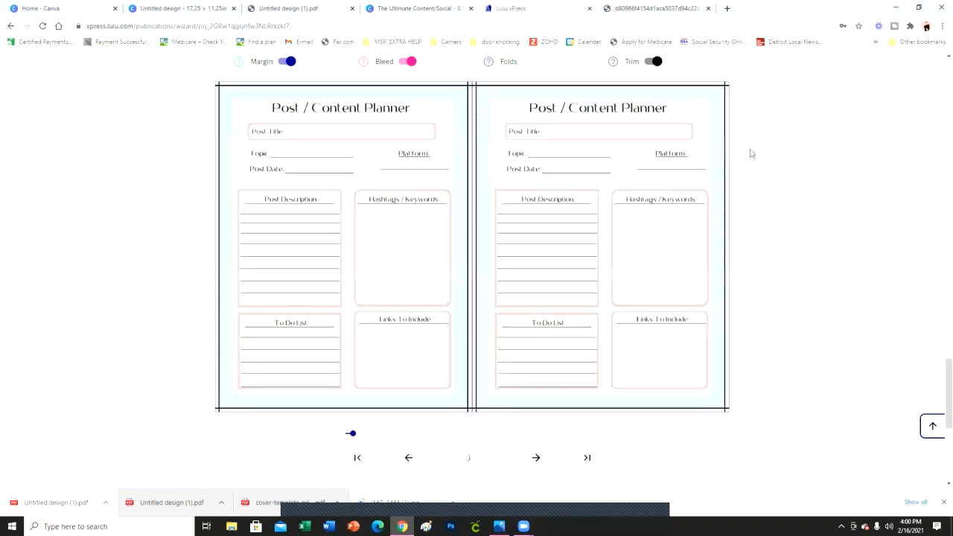
left_click(410, 459)
scroll(819, 300, "down", 3)
scroll(815, 297, "up", 2)
scroll(629, 171, "up", 1)
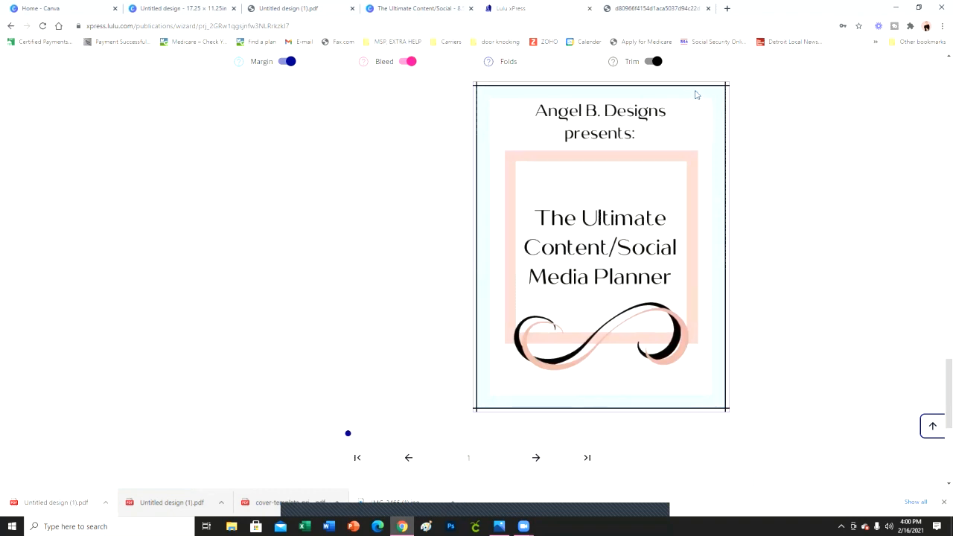
left_click(536, 458)
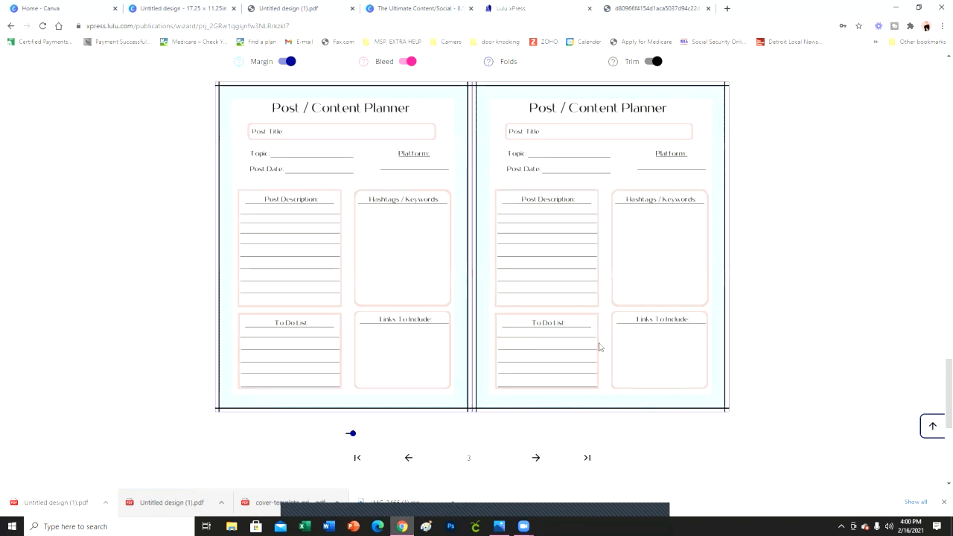
left_click(409, 458)
Add the finished journal to the cart
scroll(752, 394, "down", 2)
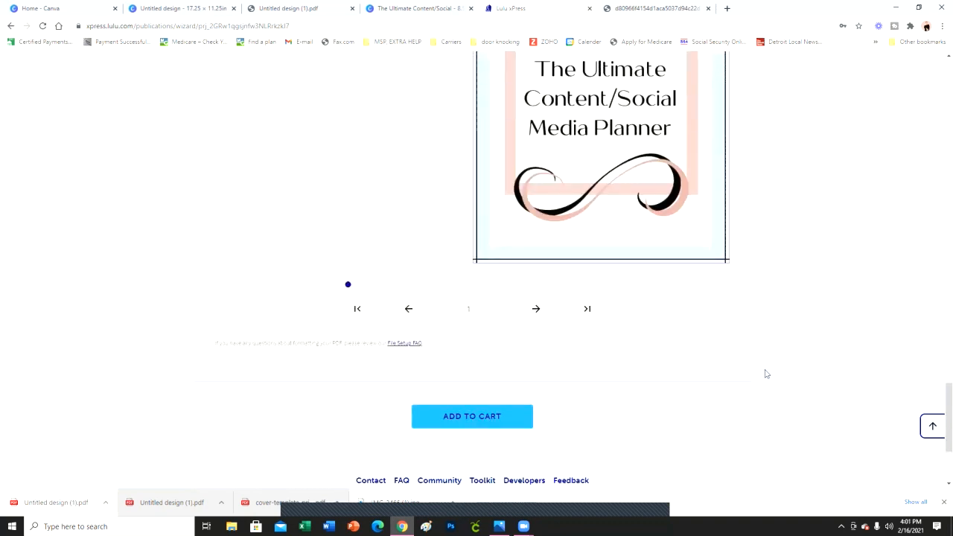
left_click(513, 415)
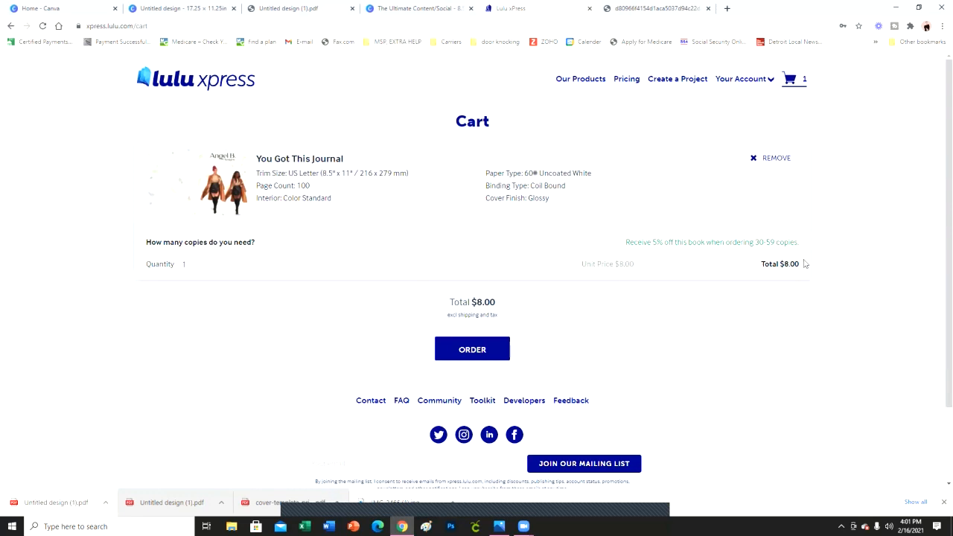
Review the cart's book specifications, quantity, total price and volume discount offer for the journal
left_click_drag(796, 265, 758, 267)
left_click(775, 340)
left_click_drag(798, 263, 763, 263)
left_click(705, 318)
left_click_drag(804, 268, 759, 273)
left_click(804, 356)
scroll(803, 354, "down", 1)
scroll(803, 354, "up", 1)
scroll(826, 272, "down", 1)
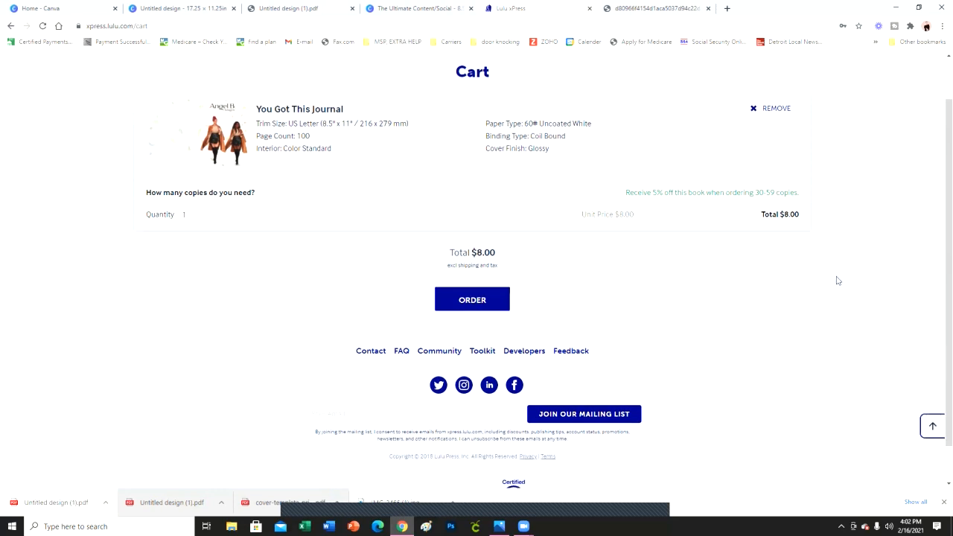
scroll(837, 273, "down", 1)
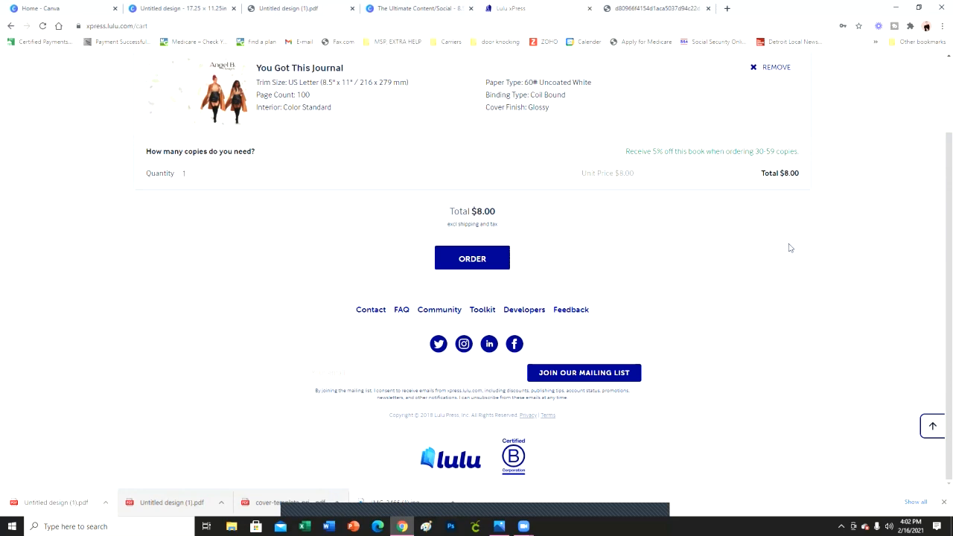
scroll(870, 329, "up", 2)
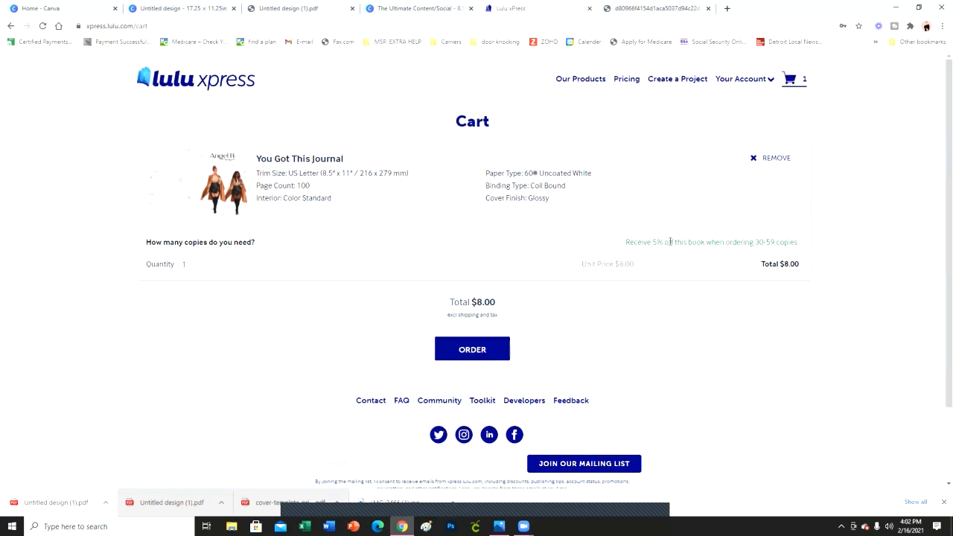